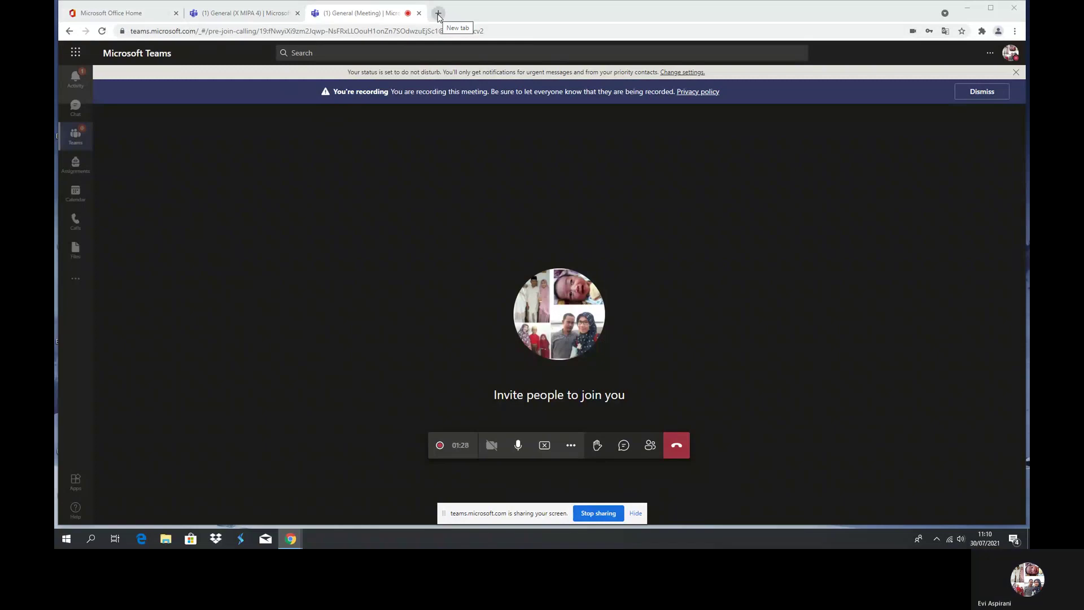
# Step: Open Teams from the Office 365 home page, dismiss the translation prompt and show the overview of all teams
pyautogui.click(122, 12)
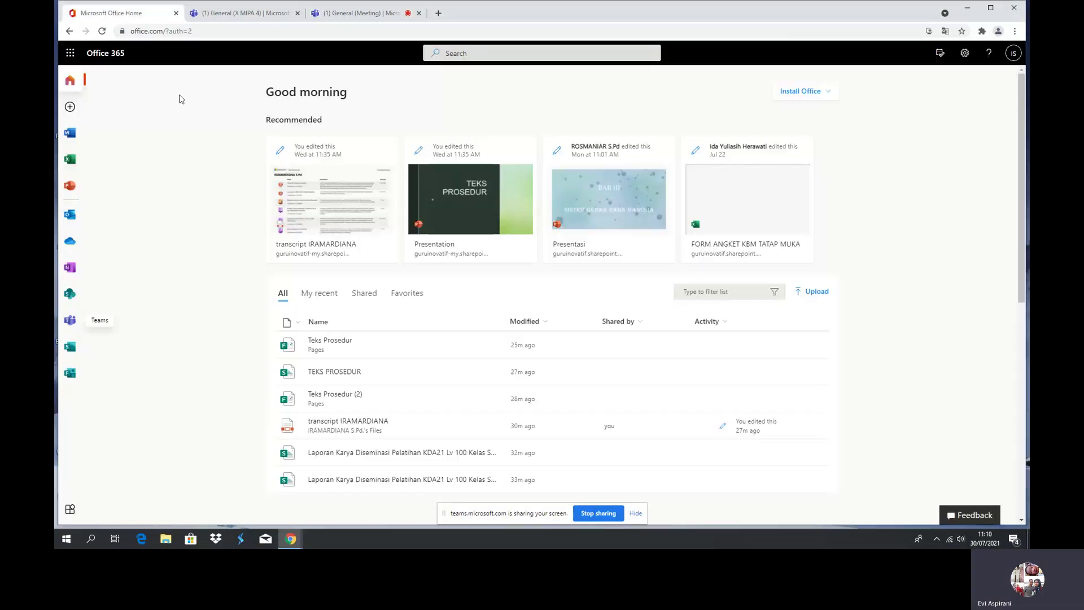
pyautogui.click(237, 13)
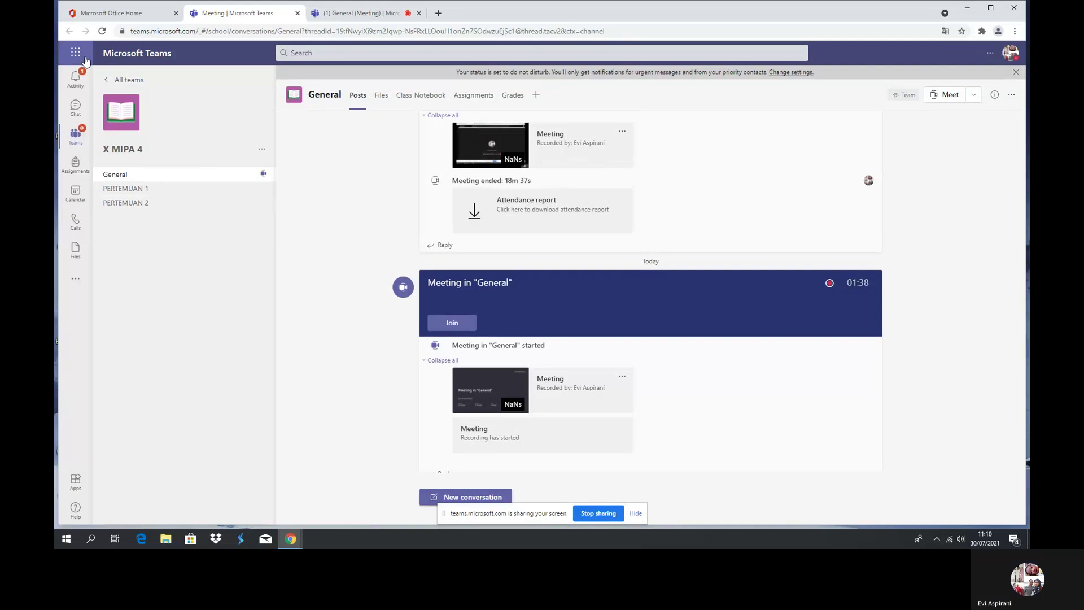
pyautogui.click(110, 19)
pyautogui.click(70, 320)
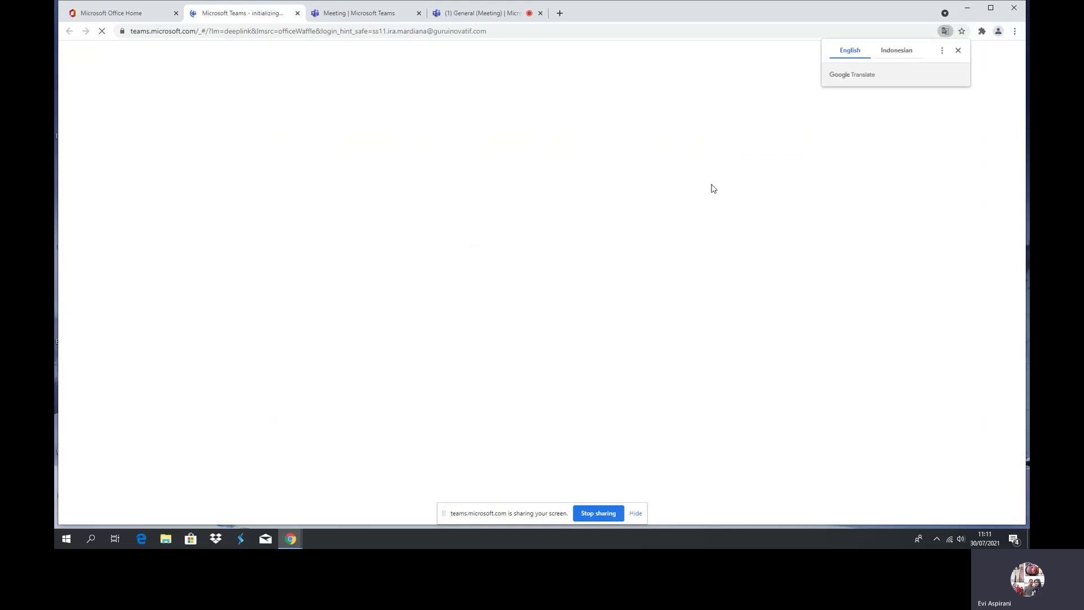
pyautogui.click(958, 50)
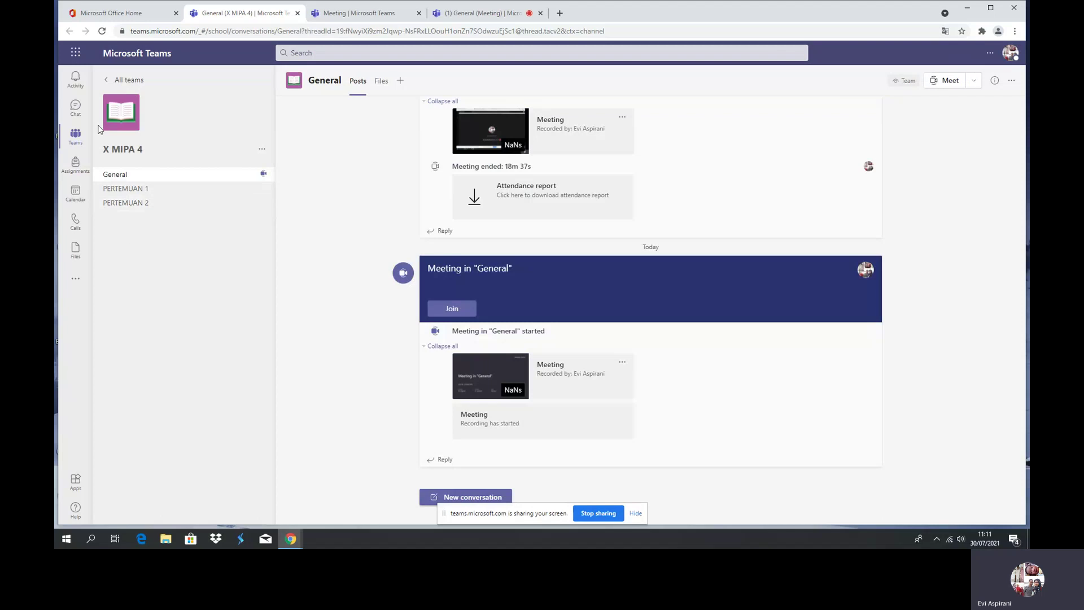
pyautogui.click(124, 80)
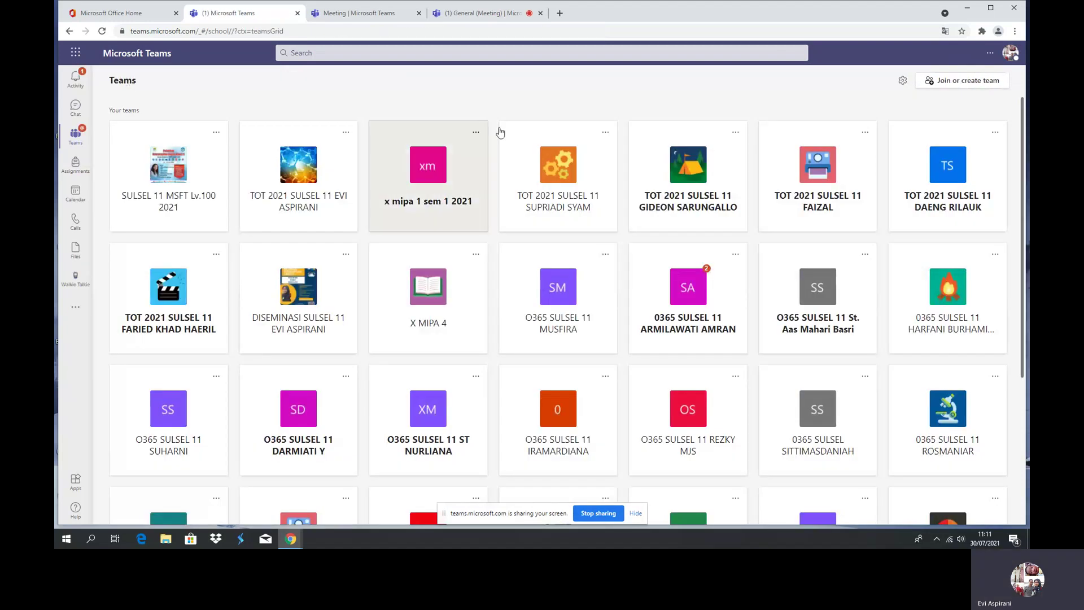
# Step: Start creating a new team of the Class type
pyautogui.click(956, 85)
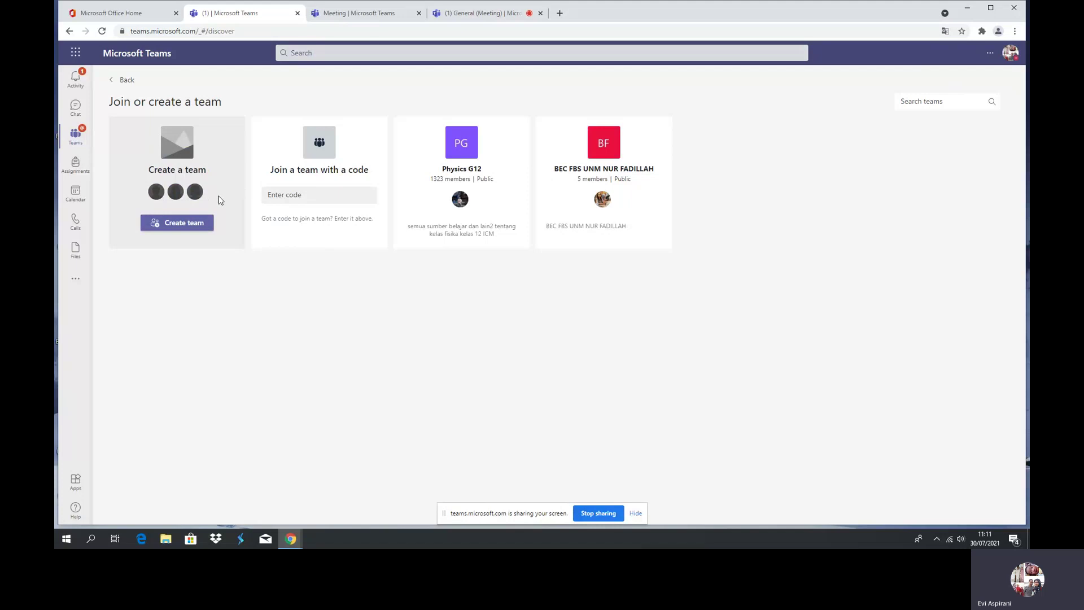
pyautogui.click(179, 223)
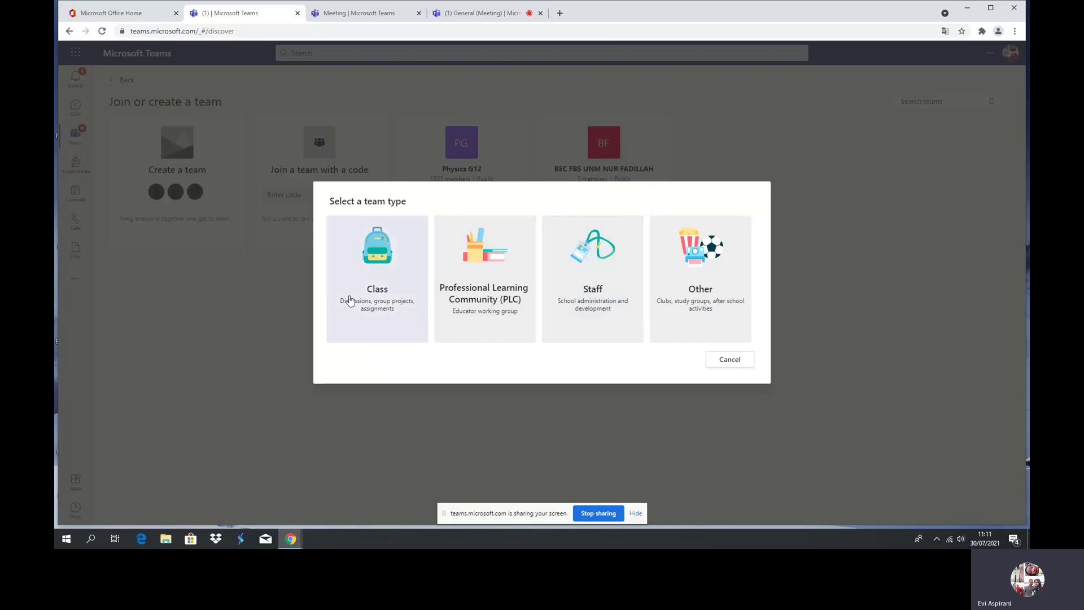
pyautogui.click(377, 300)
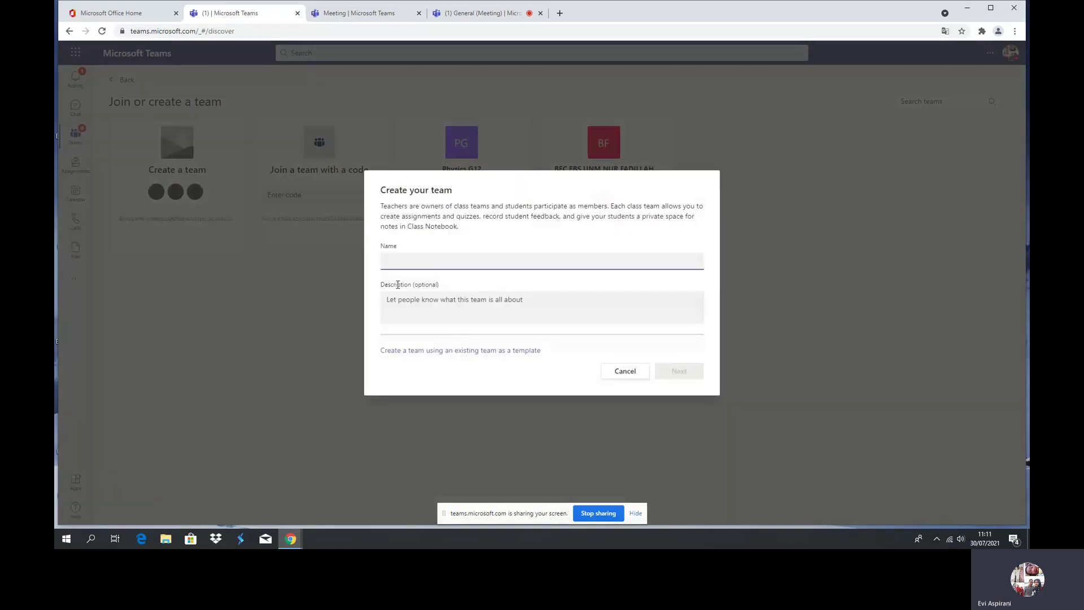
pyautogui.write('kelas')
pyautogui.press('BackSpace')
pyautogui.press('BackSpace')
pyautogui.press('BackSpace')
pyautogui.press('BackSpace')
pyautogui.press('BackSpace')
pyautogui.press('BackSpace')
# Step: Name the new class team XII MIPA 1, leave the description empty and create it, skipping the addition of people
pyautogui.write('XII MIP')
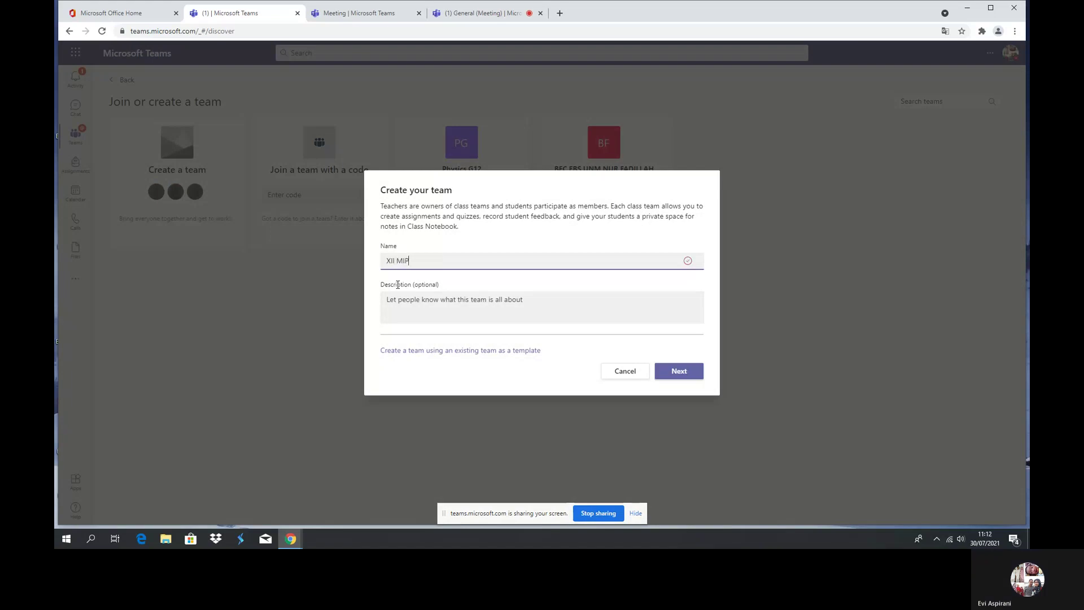
pyautogui.write('A 1')
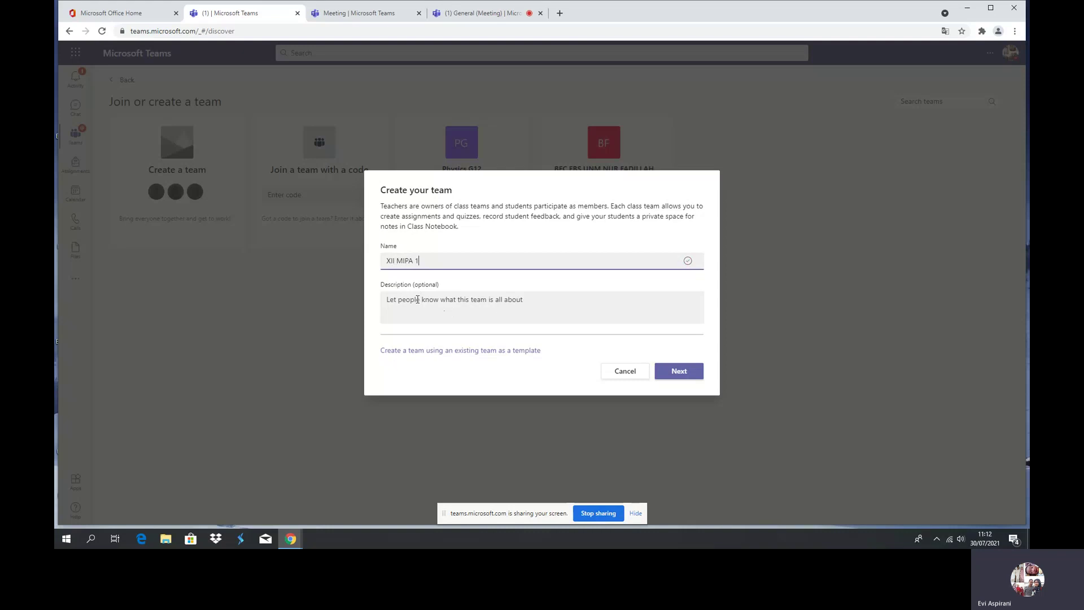
pyautogui.click(680, 373)
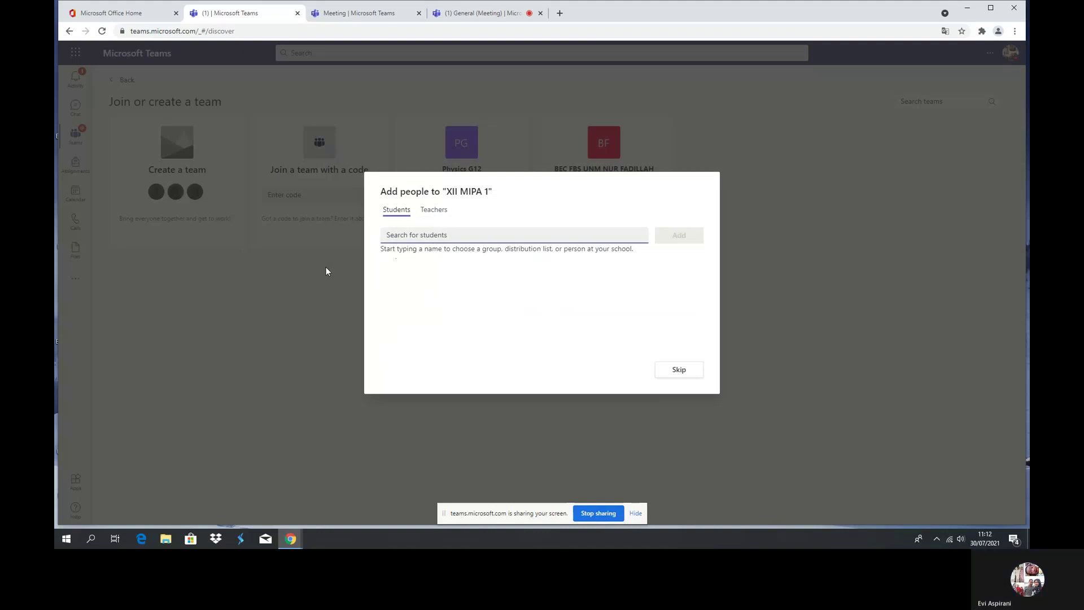
pyautogui.click(680, 370)
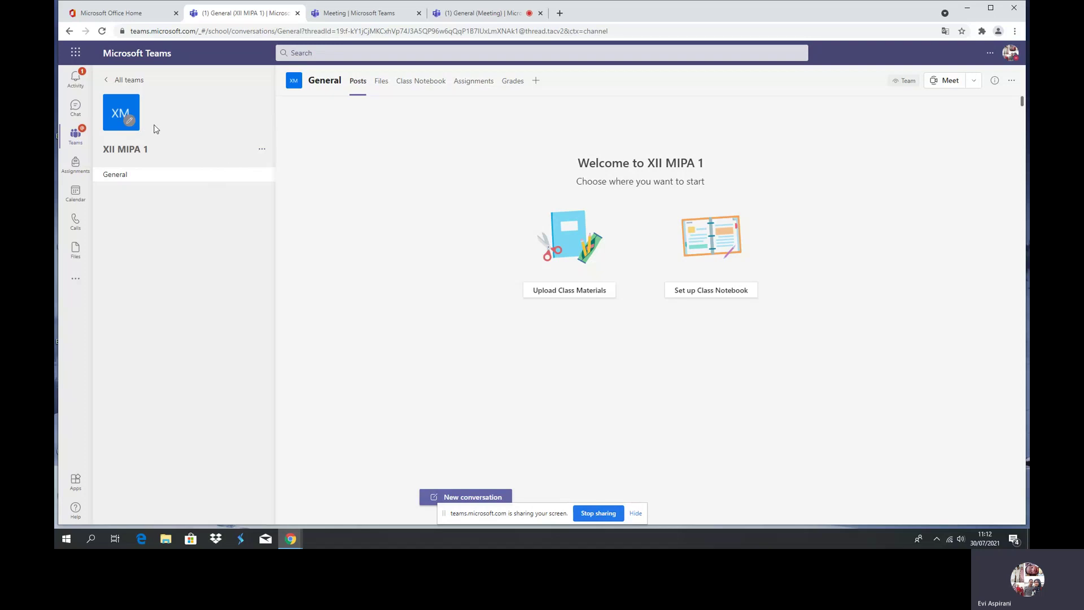
# Step: Change the XII MIPA 1 class avatar to the picture of standing books on a yellow background
pyautogui.moveTo(128, 122)
pyautogui.click(129, 122)
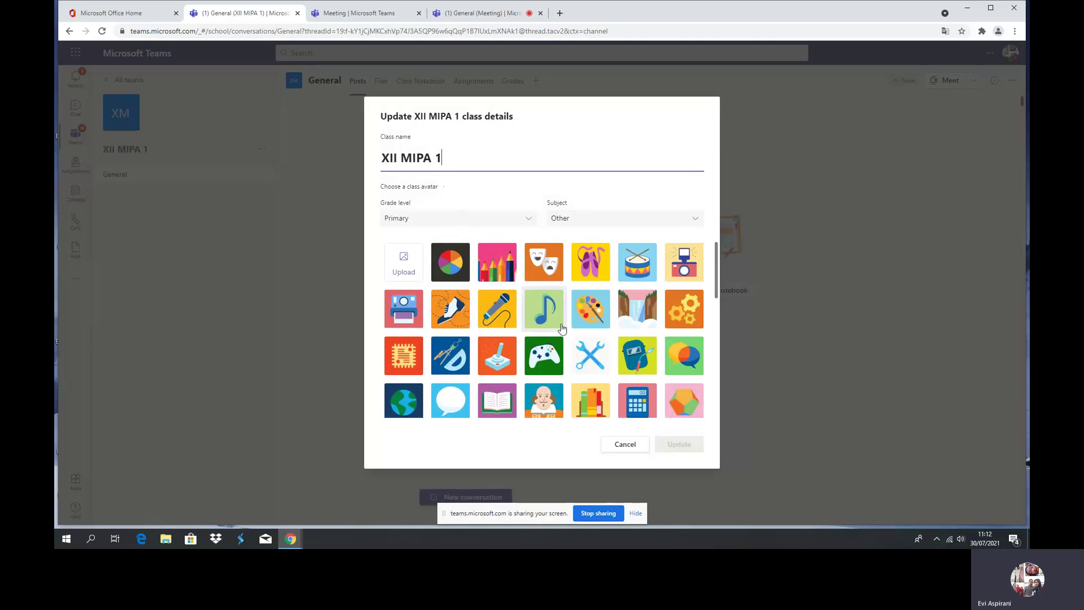
pyautogui.scroll(-5, 570, 331)
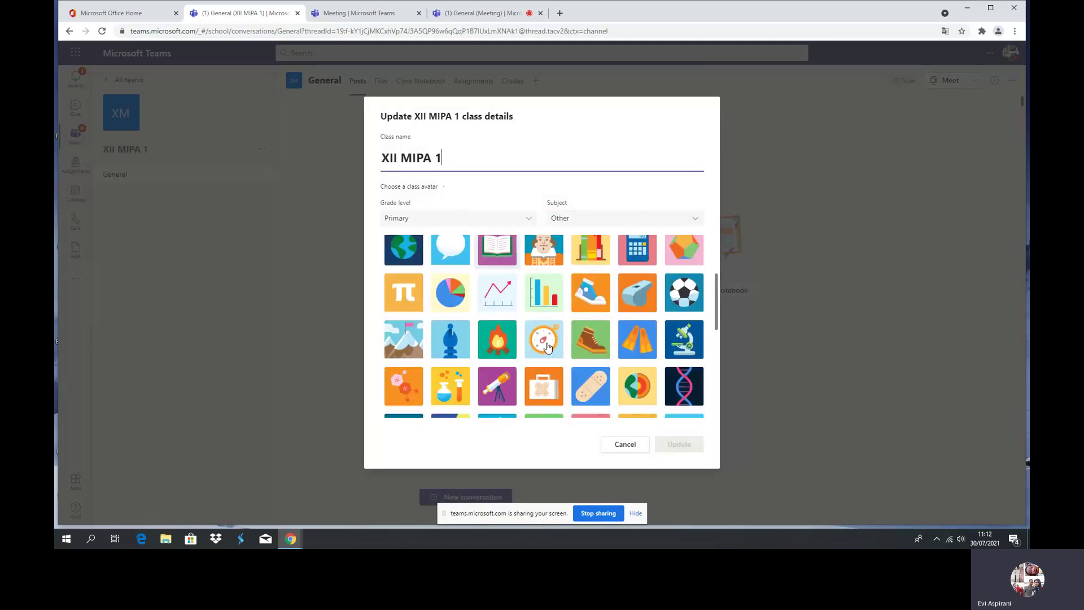
pyautogui.scroll(-4, 536, 338)
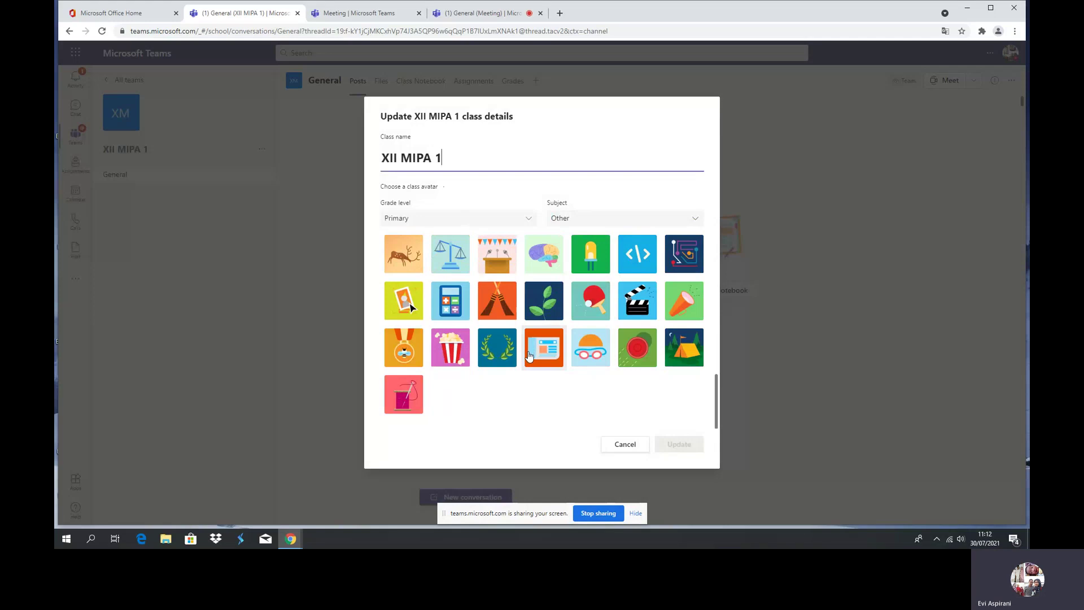
pyautogui.scroll(9, 485, 324)
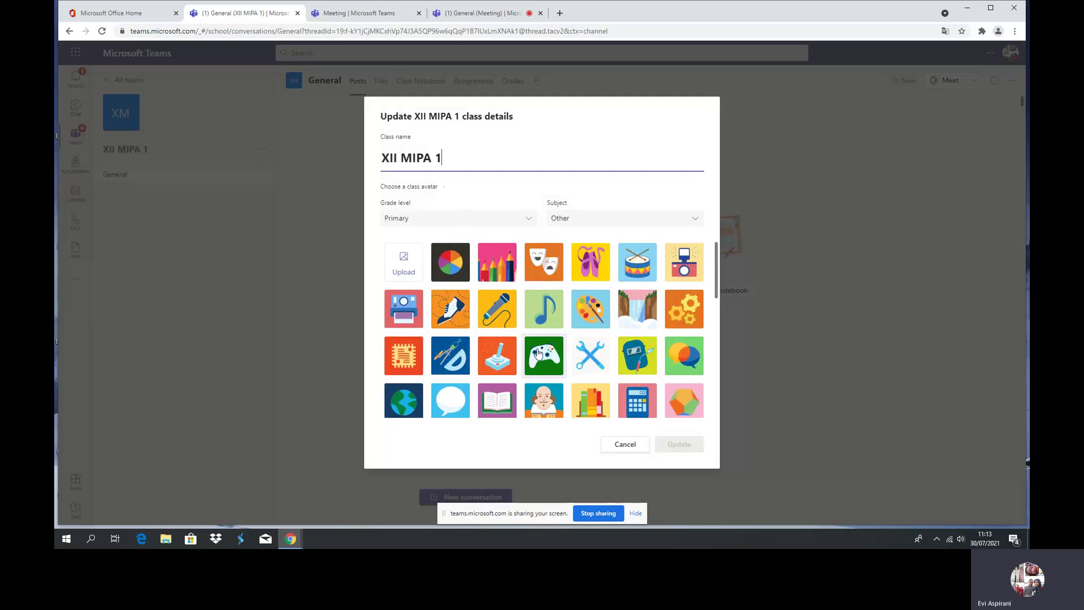
pyautogui.scroll(-1, 578, 388)
pyautogui.scroll(-2, 578, 388)
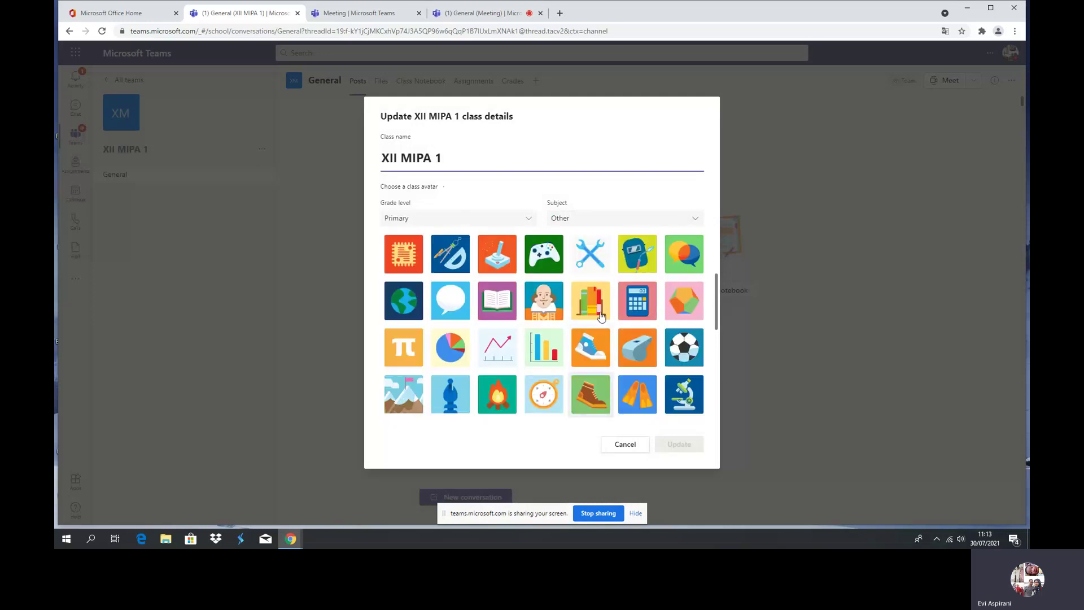
pyautogui.click(596, 308)
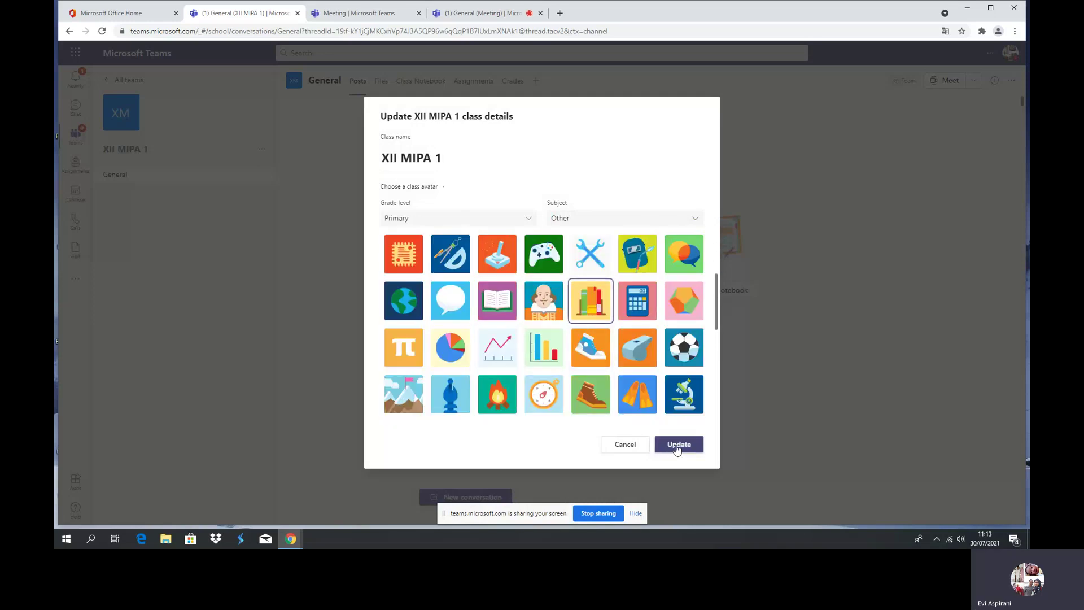
pyautogui.click(677, 445)
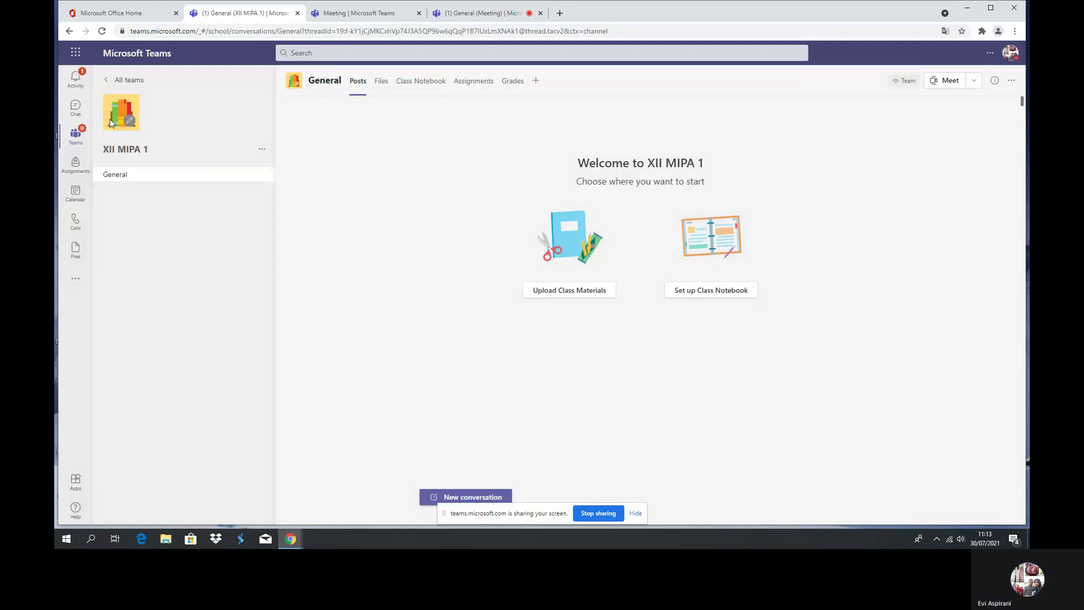
# Step: Open the management page of XII MIPA 1, search by name for a student to add, and close the search without adding anyone
pyautogui.click(262, 152)
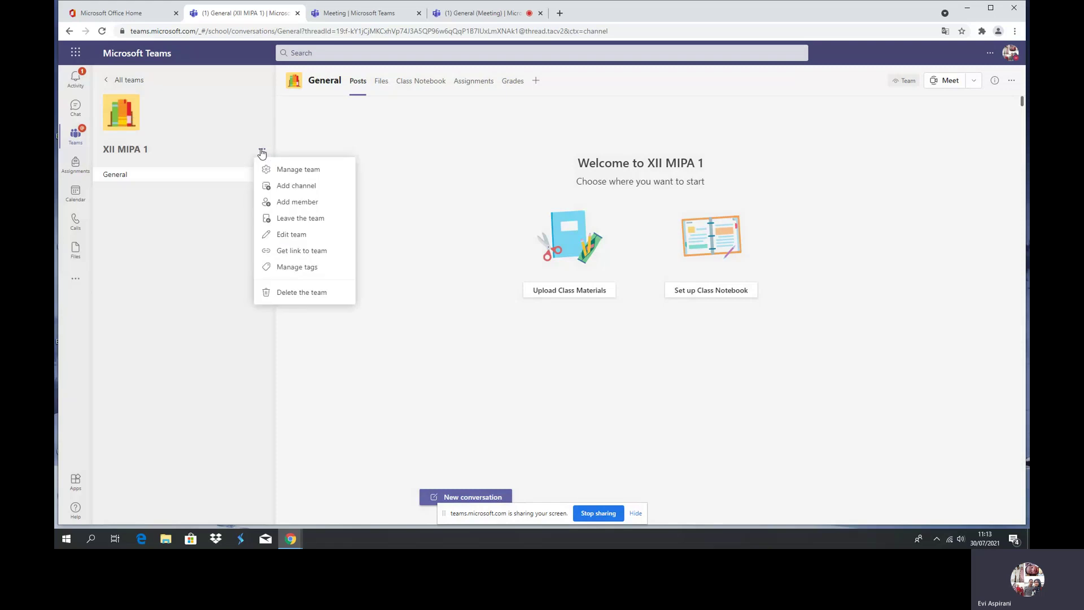
pyautogui.click(294, 171)
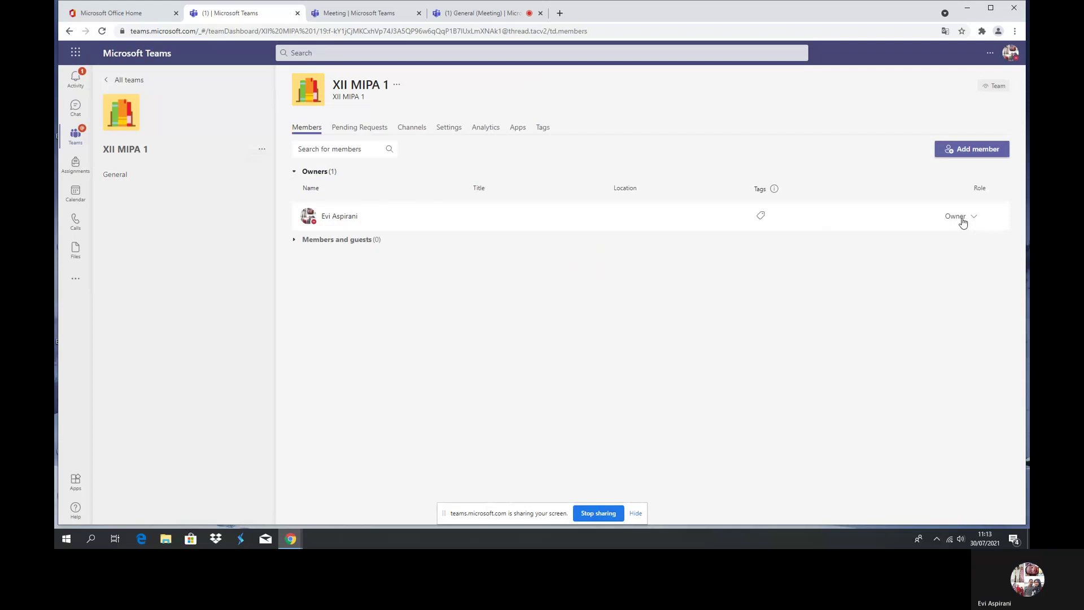
pyautogui.click(987, 150)
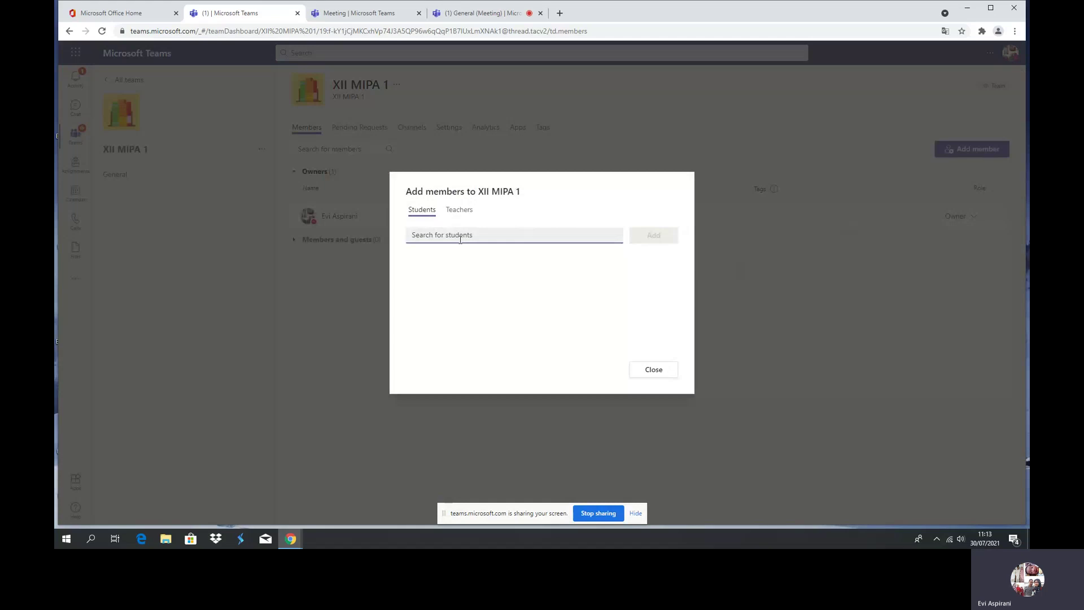
pyautogui.write('IRA')
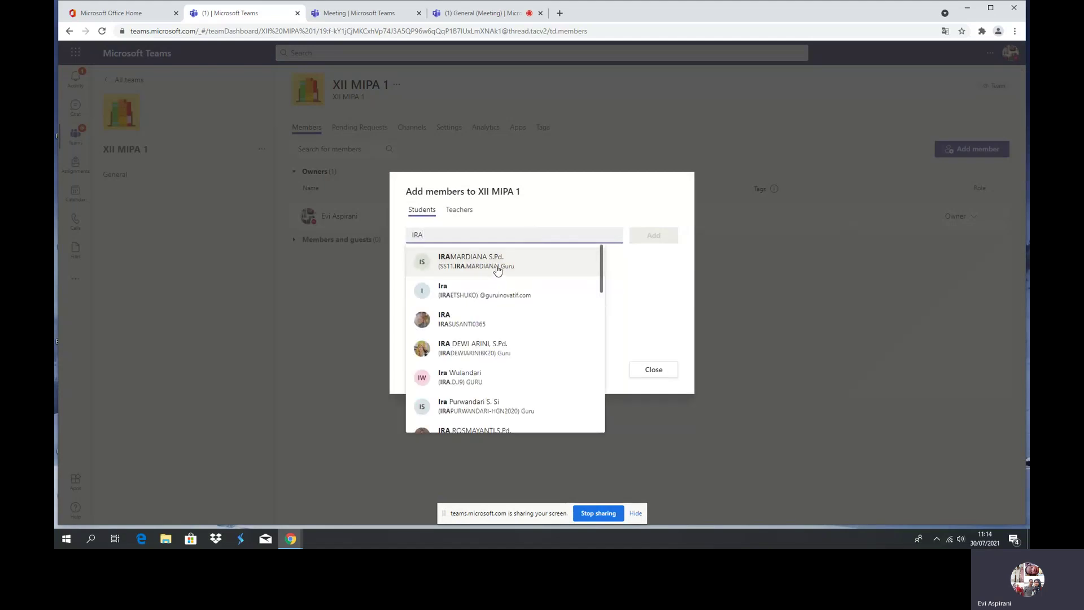
pyautogui.scroll(-4, 483, 316)
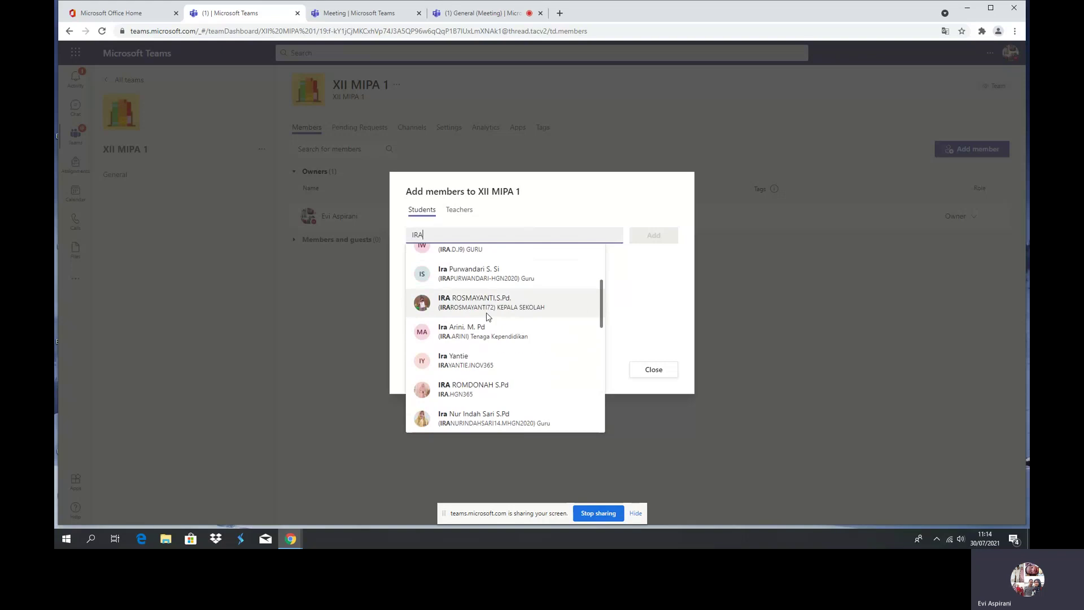
pyautogui.scroll(-3, 485, 332)
pyautogui.scroll(8, 484, 331)
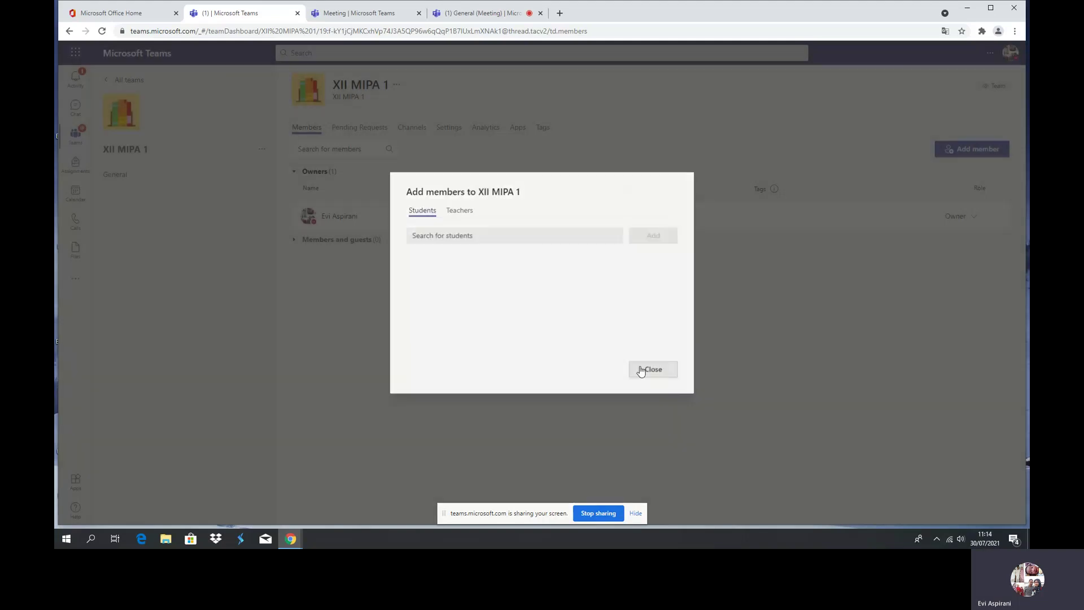
pyautogui.click(638, 370)
# Step: Review the team's pending requests and channel list, and open the team settings
pyautogui.click(366, 130)
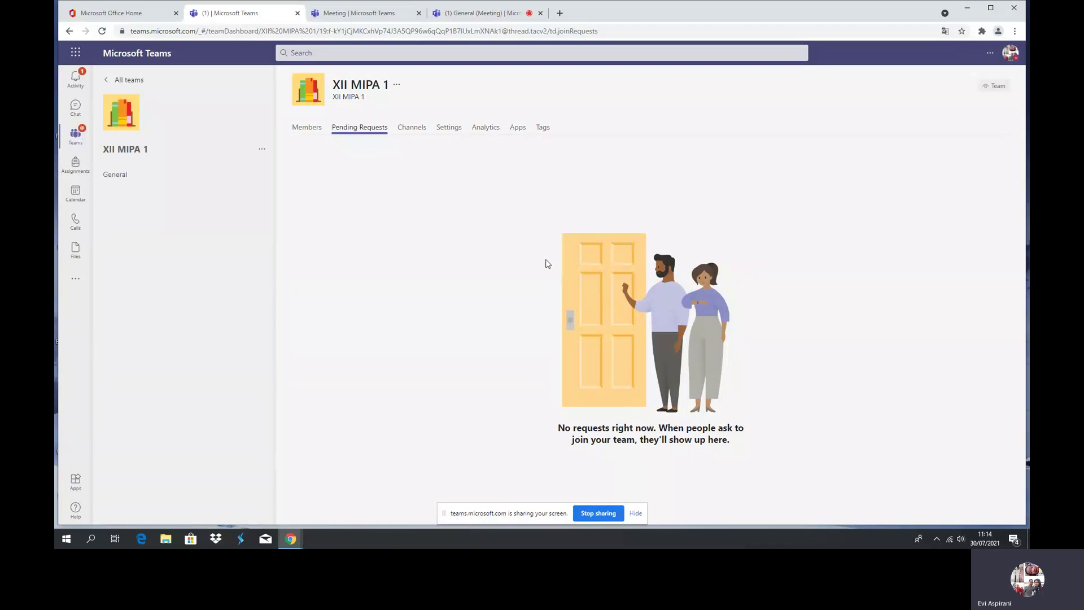
pyautogui.click(413, 134)
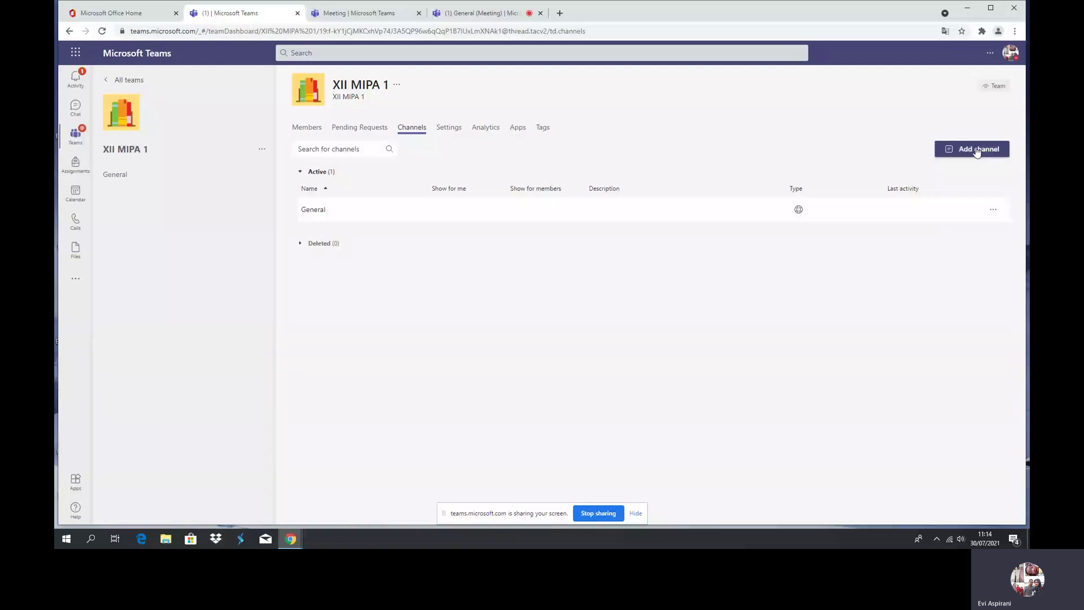
pyautogui.click(455, 134)
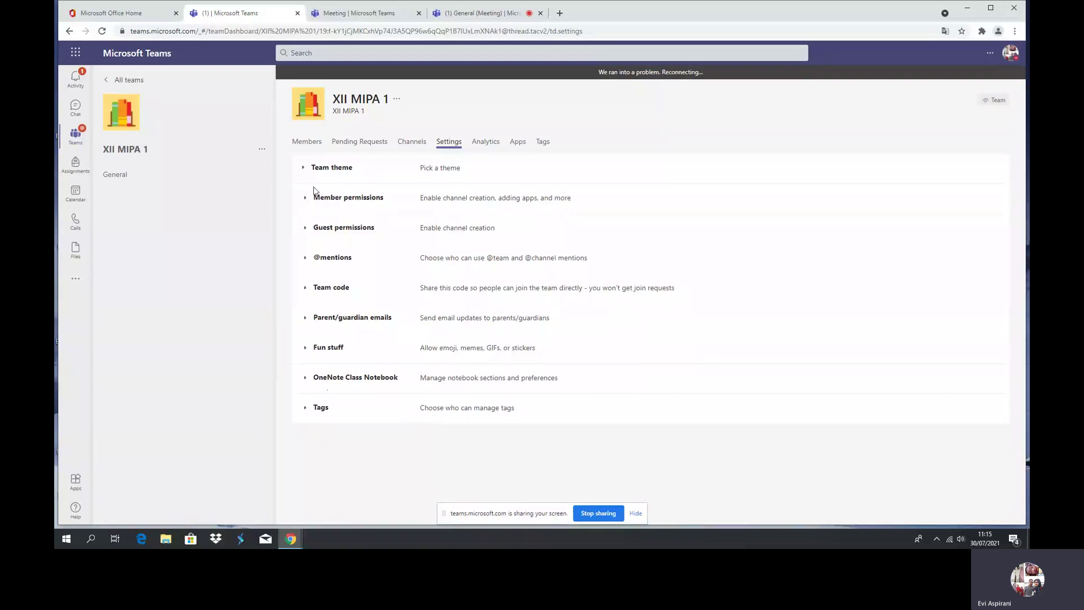
# Step: Expand the team theme and member permissions settings and review their options
pyautogui.click(329, 171)
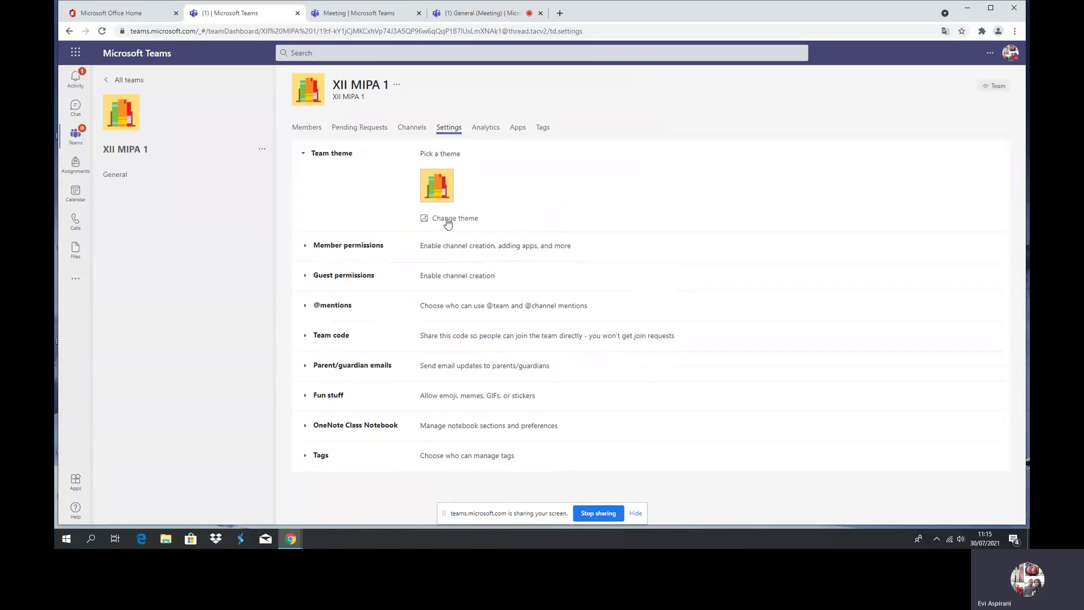
pyautogui.click(354, 253)
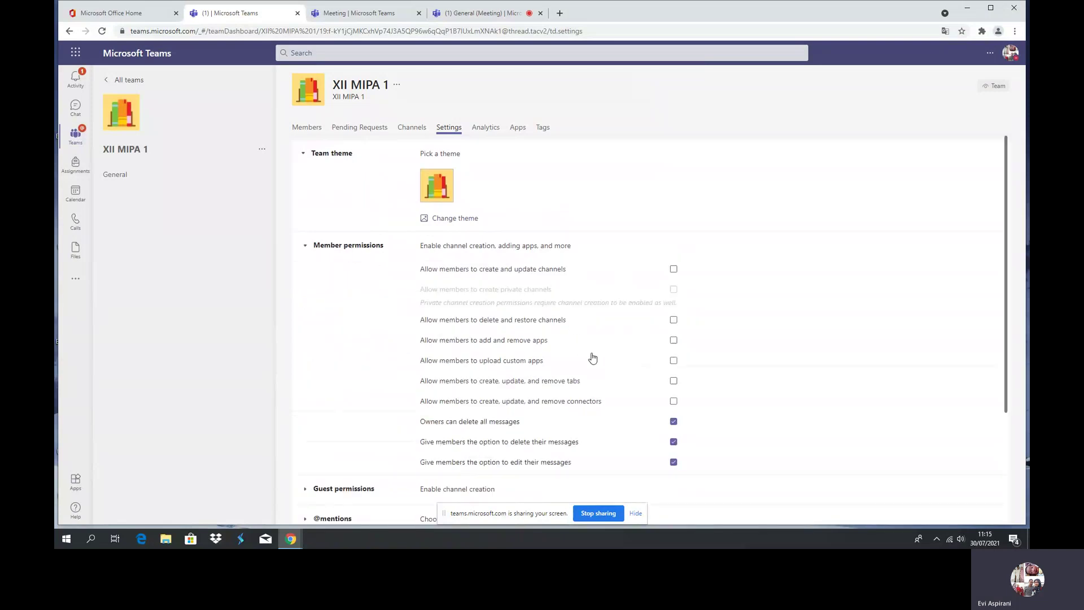
pyautogui.scroll(-1, 590, 358)
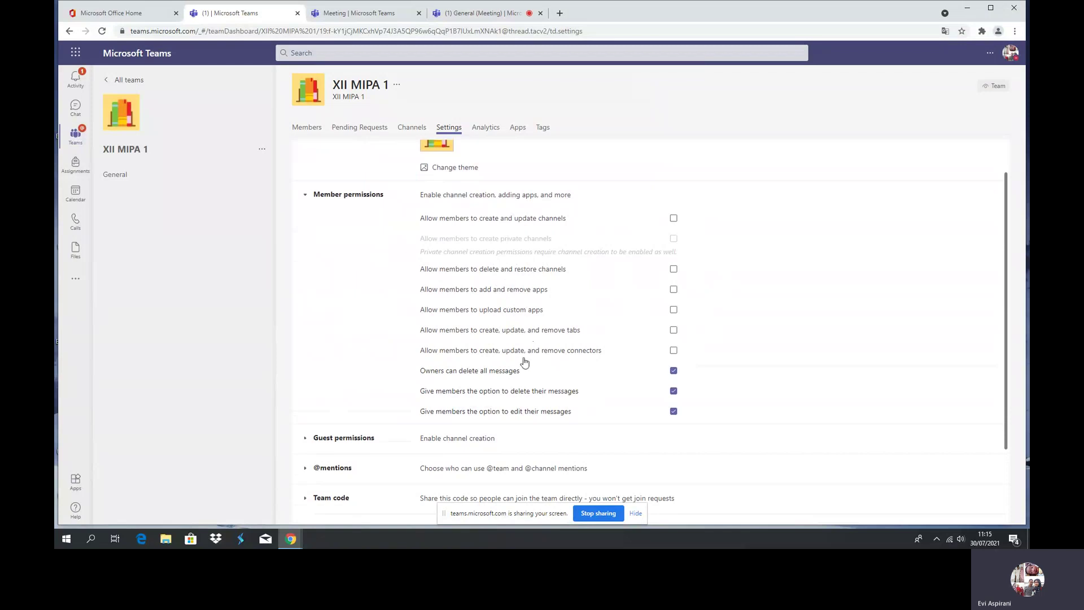
pyautogui.scroll(-1, 491, 388)
pyautogui.scroll(-3, 492, 389)
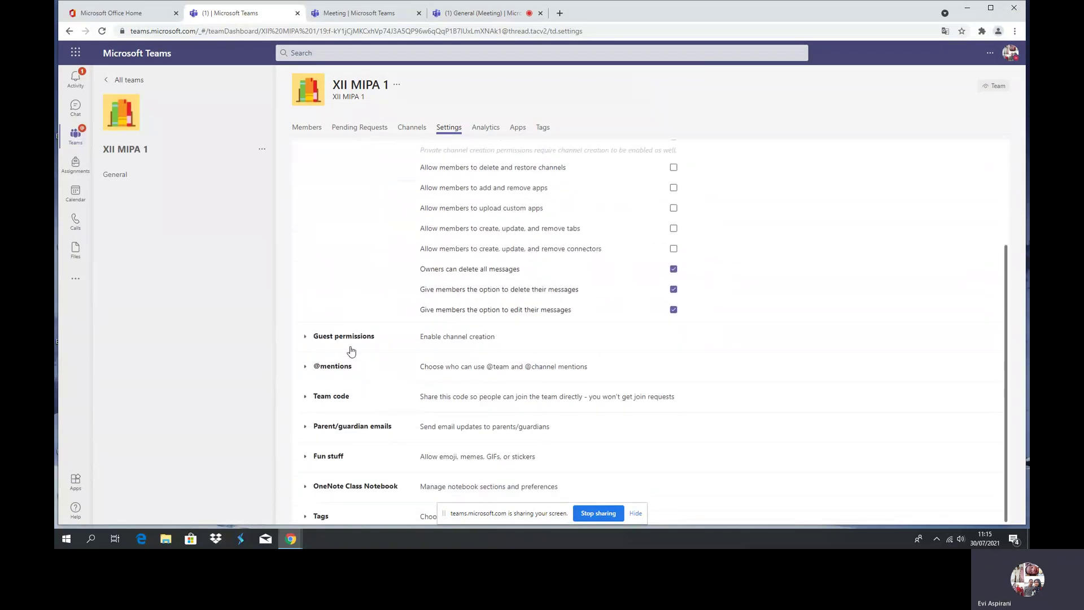
pyautogui.click(346, 338)
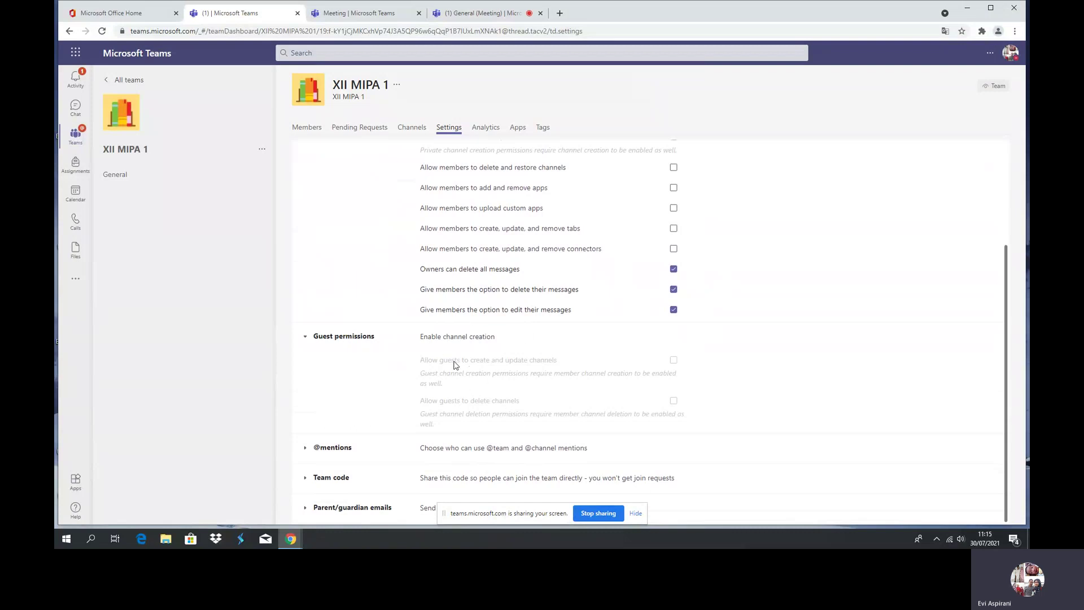
pyautogui.scroll(-3, 456, 366)
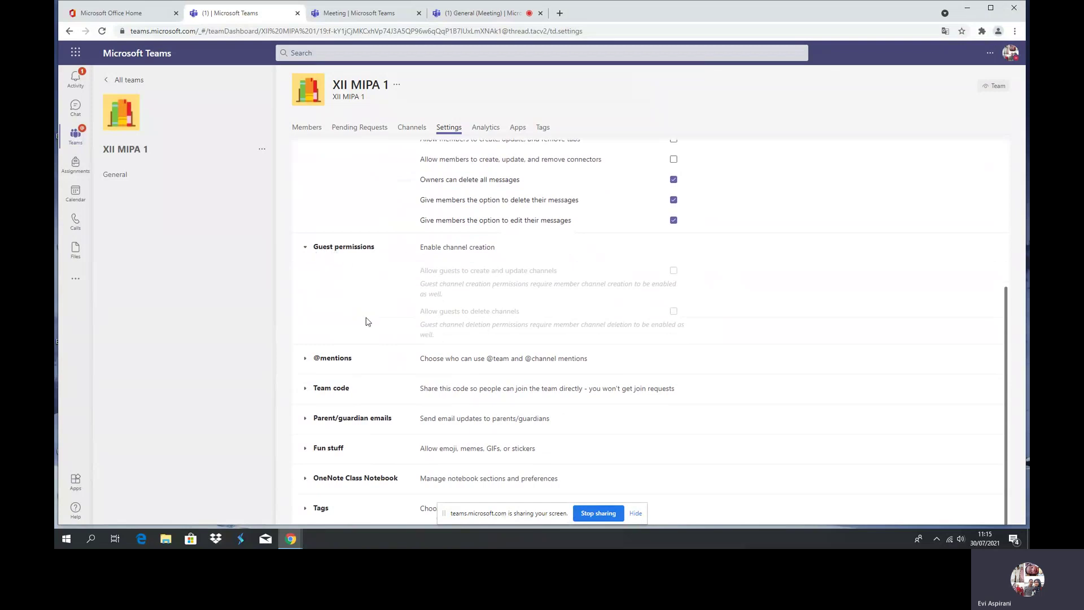
pyautogui.click(341, 360)
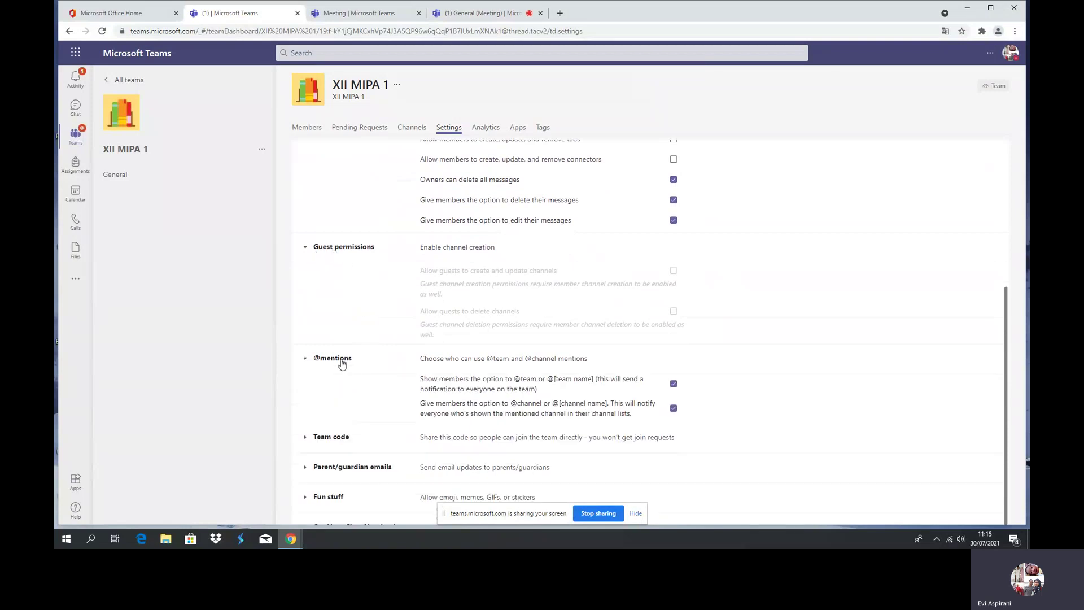
# Step: Expand the team code settings, generate a join code for the team, and copy the generated code
pyautogui.scroll(-1, 550, 414)
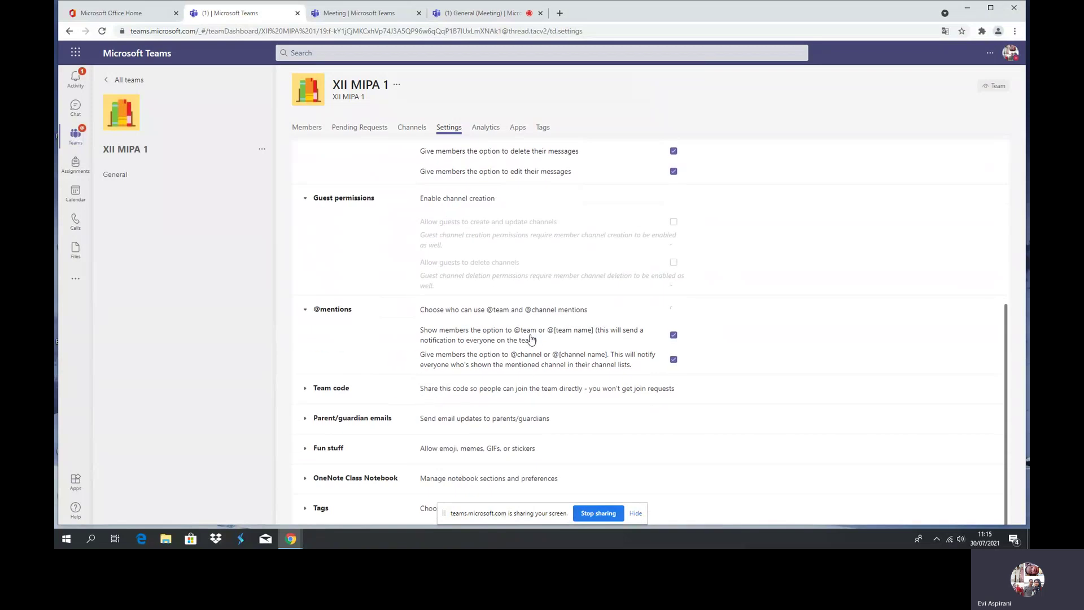
pyautogui.click(323, 391)
pyautogui.click(452, 413)
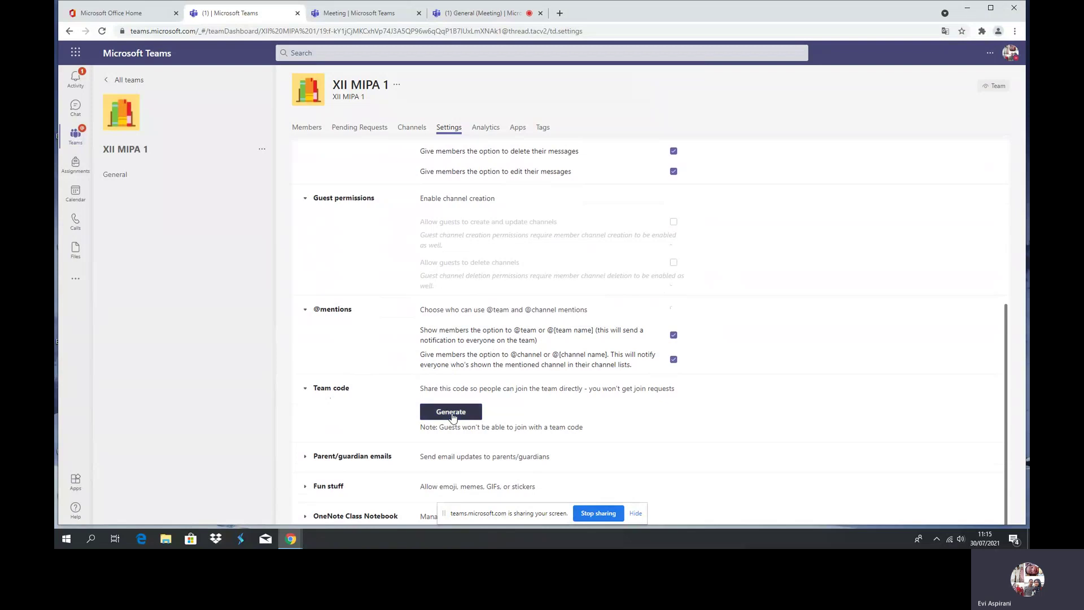
pyautogui.scroll(-1, 559, 366)
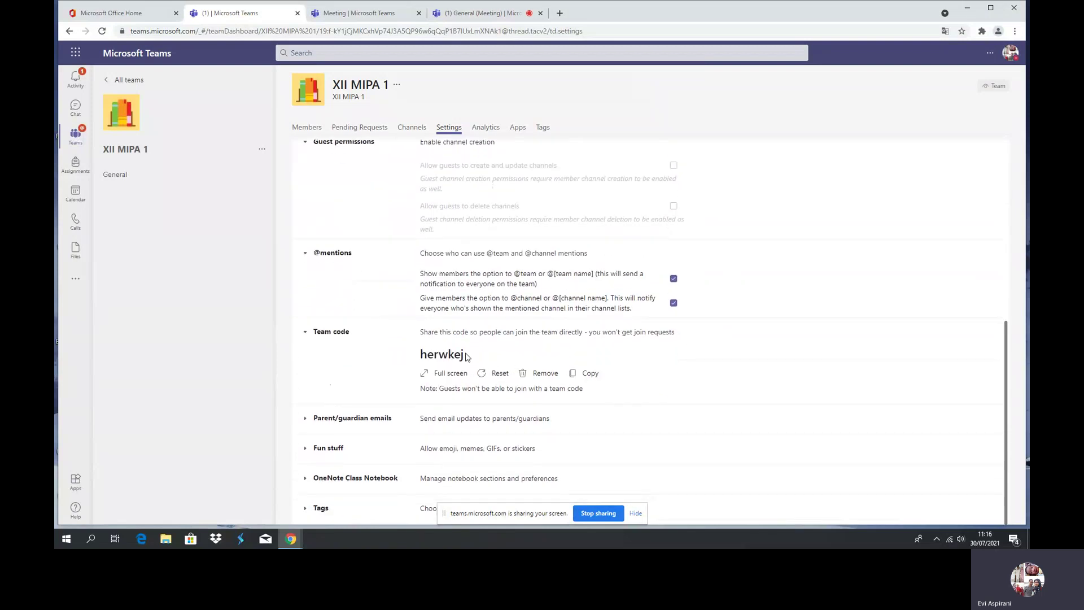
pyautogui.moveTo(468, 359); pyautogui.dragTo(421, 355)
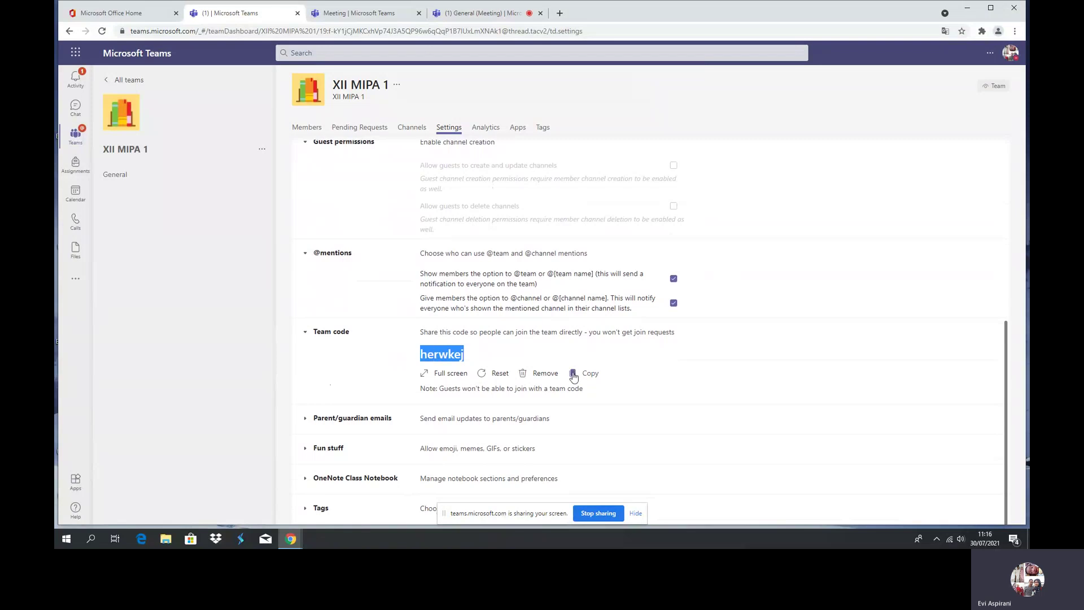
pyautogui.click(576, 376)
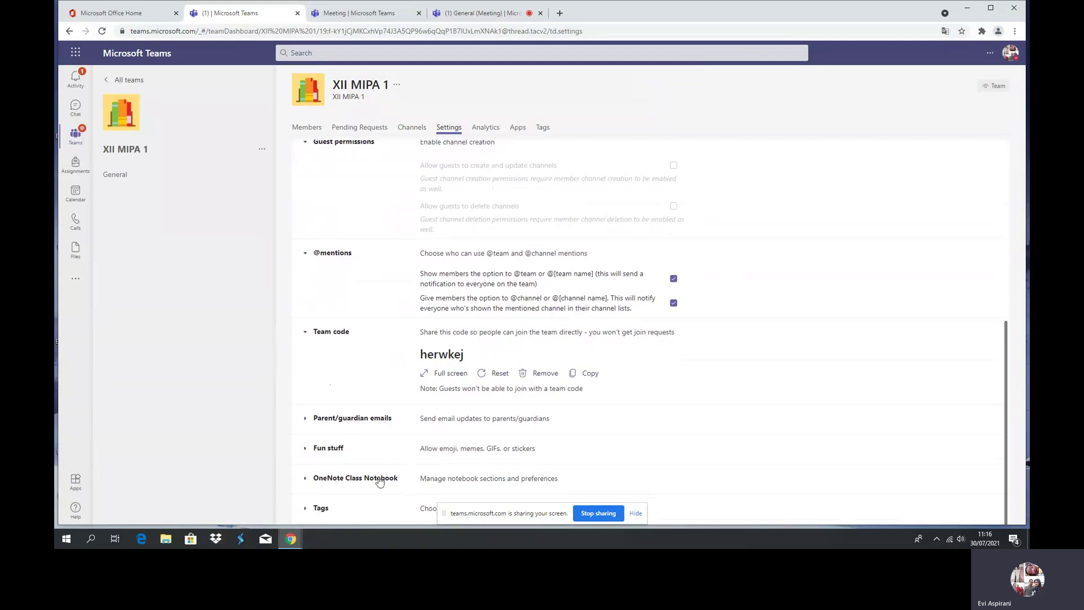
# Step: Add a channel named MATEMATIKA PEMINATAN to the XII MIPA 1 team with standard privacy
pyautogui.scroll(4, 305, 203)
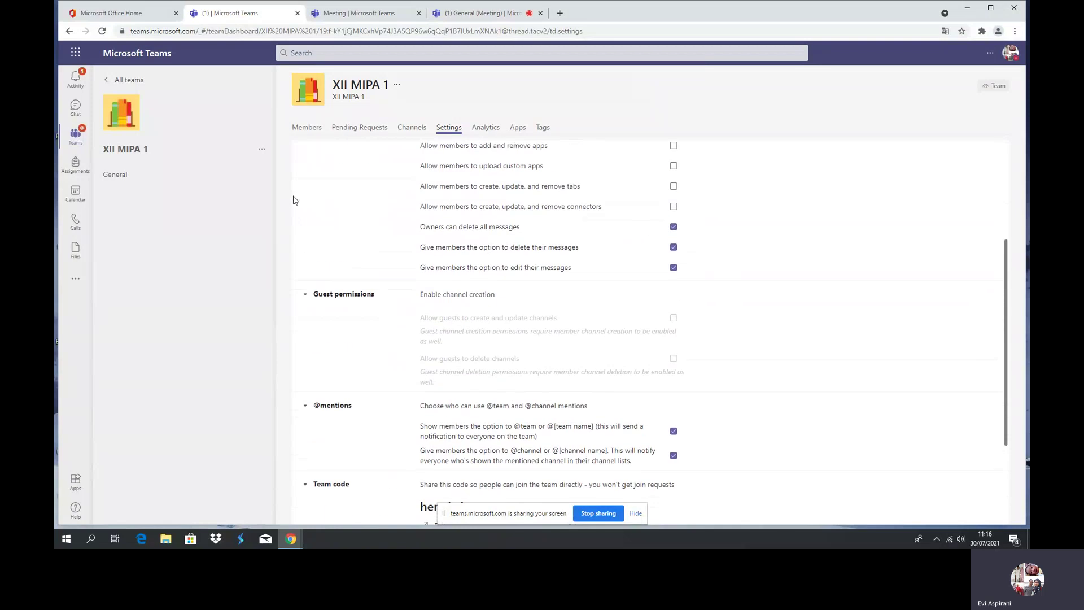
pyautogui.click(262, 152)
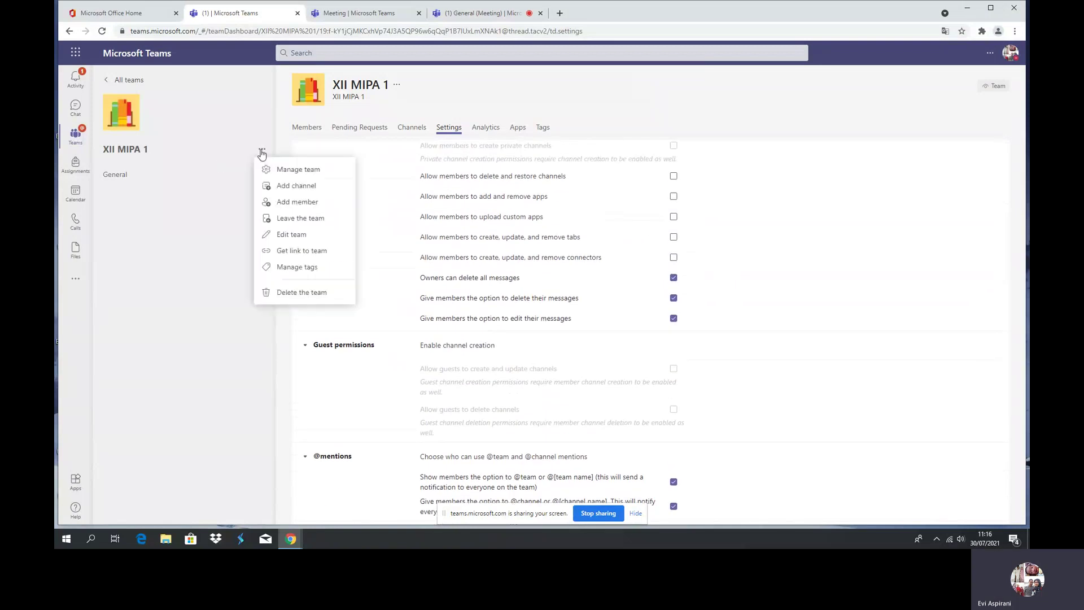
pyautogui.click(294, 189)
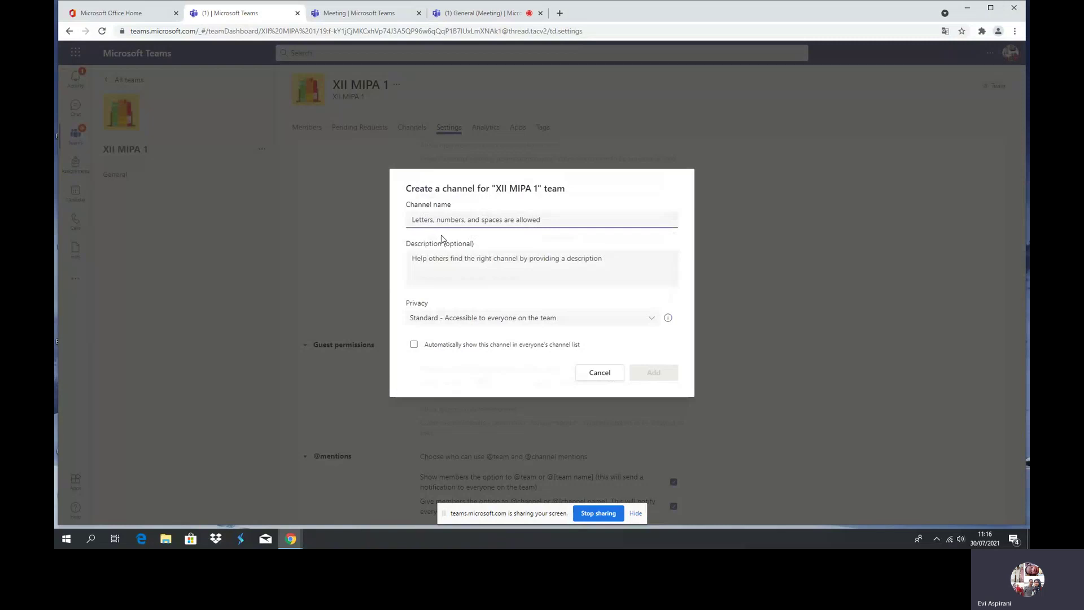
pyautogui.write('MATEMATIKA ')
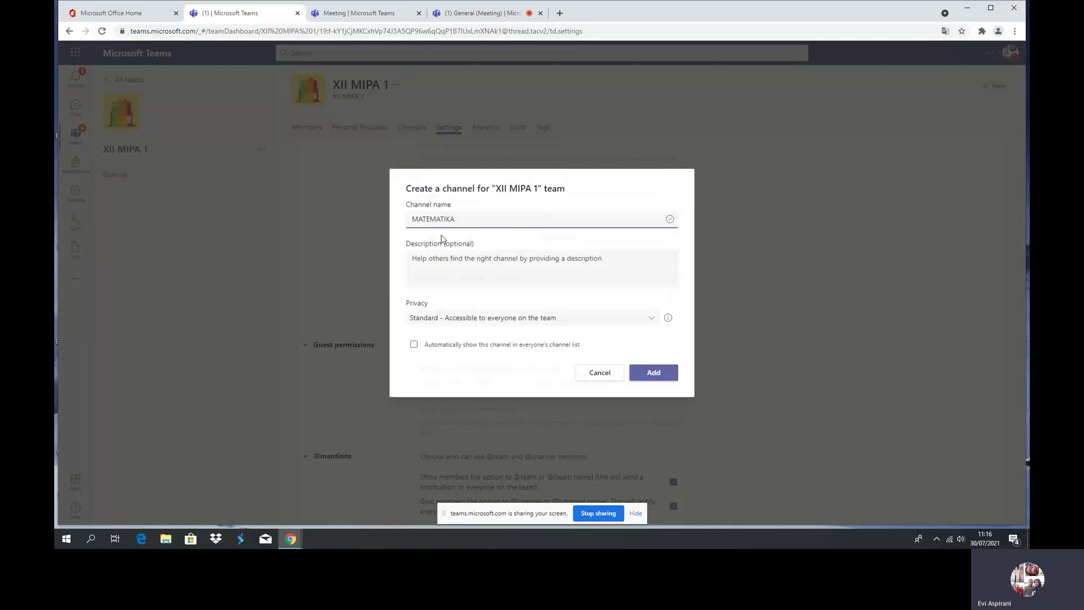
pyautogui.write('PEMINATAN')
pyautogui.click(653, 374)
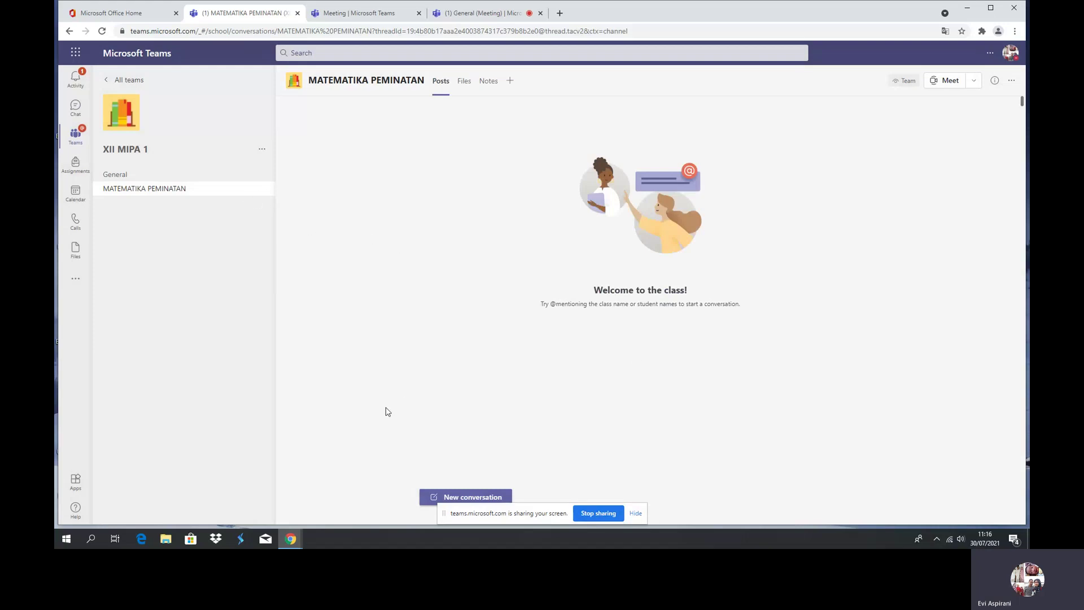
# Step: Start a new conversation in the MATEMATIKA PEMINATAN channel with expanded formatting and the subject PERSAMAAN LINIER
pyautogui.click(496, 498)
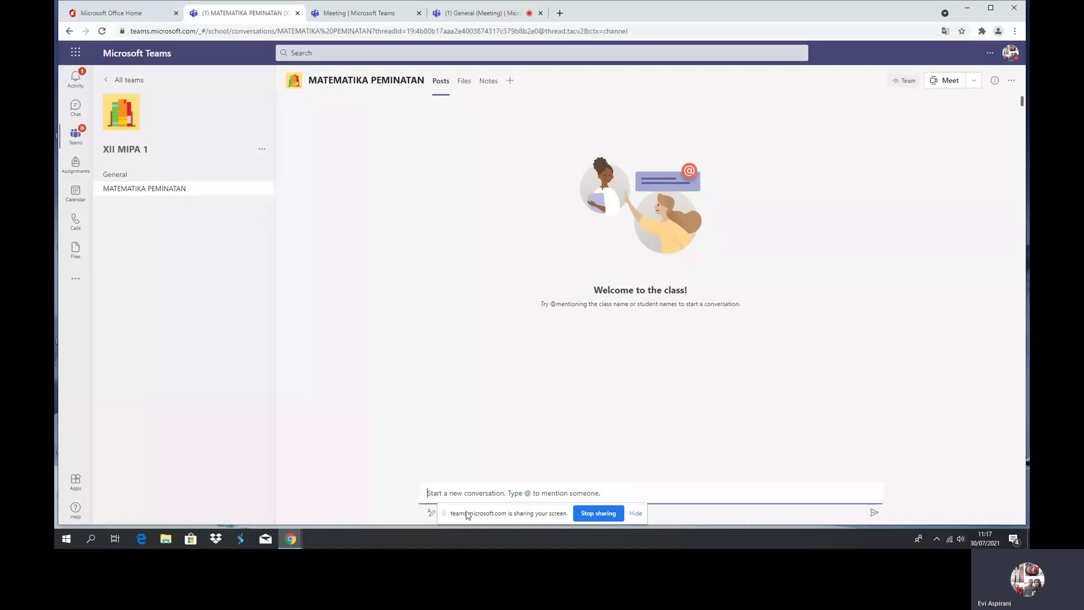
pyautogui.click(432, 514)
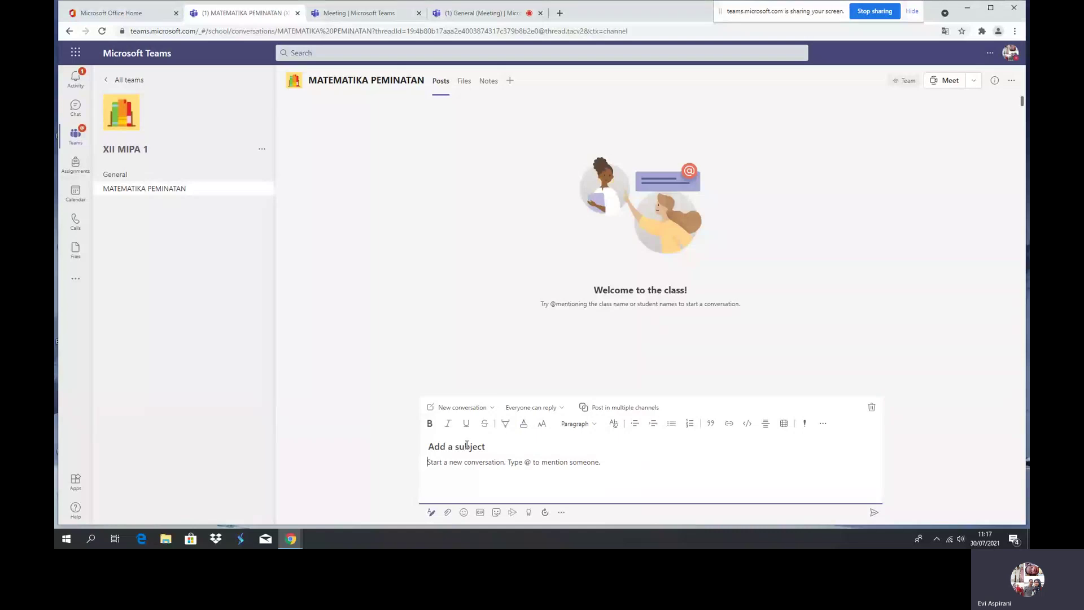
pyautogui.click(449, 448)
pyautogui.write('PERSAMAAN LINIER')
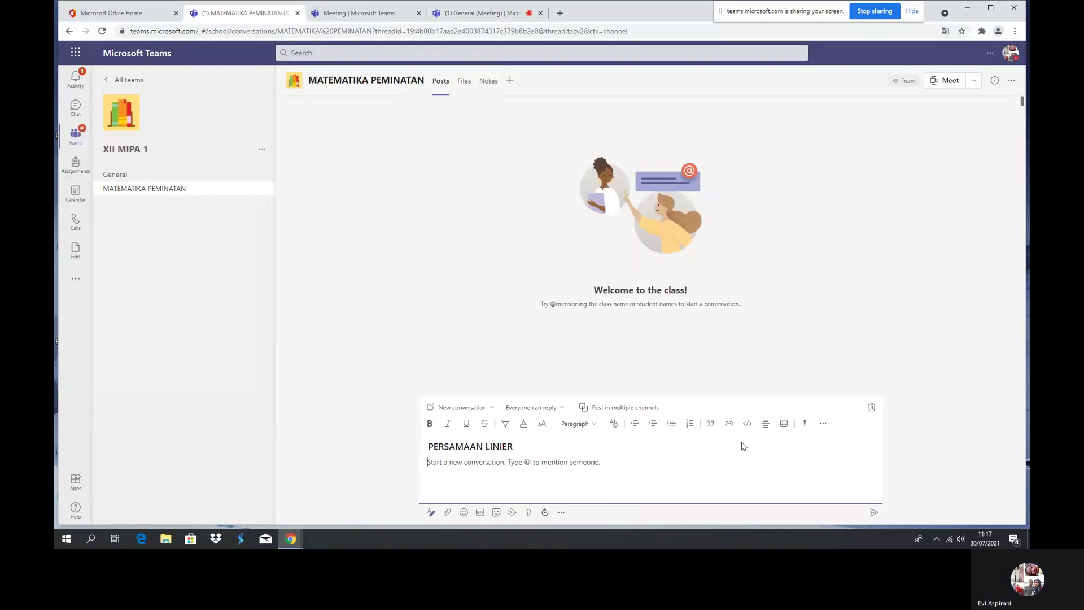
# Step: Start inserting a link in the post body with the display text PERSAMAAN LINIER
pyautogui.click(822, 426)
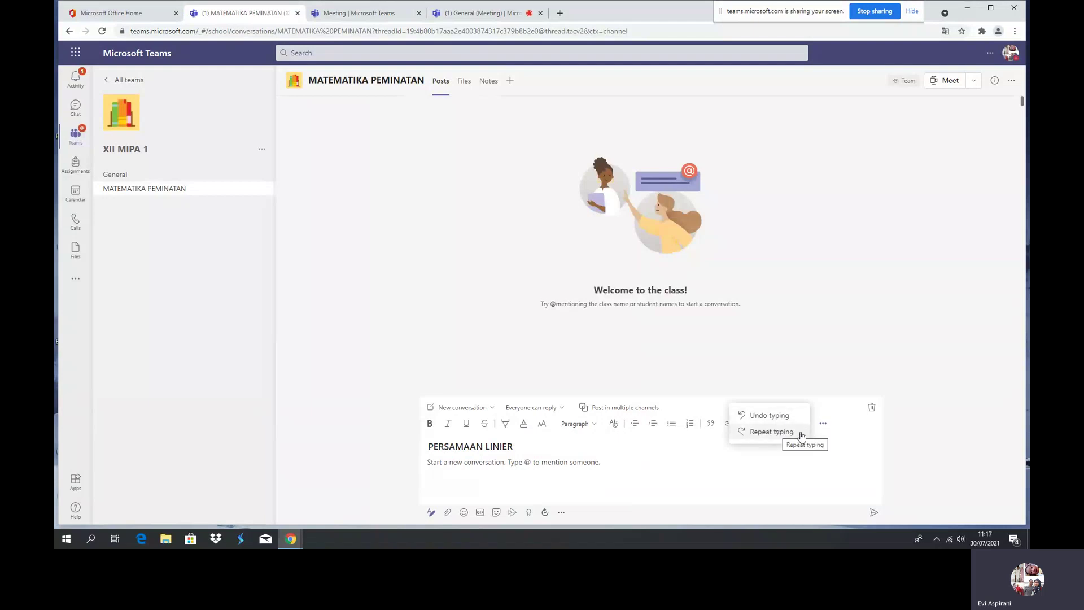
pyautogui.click(748, 461)
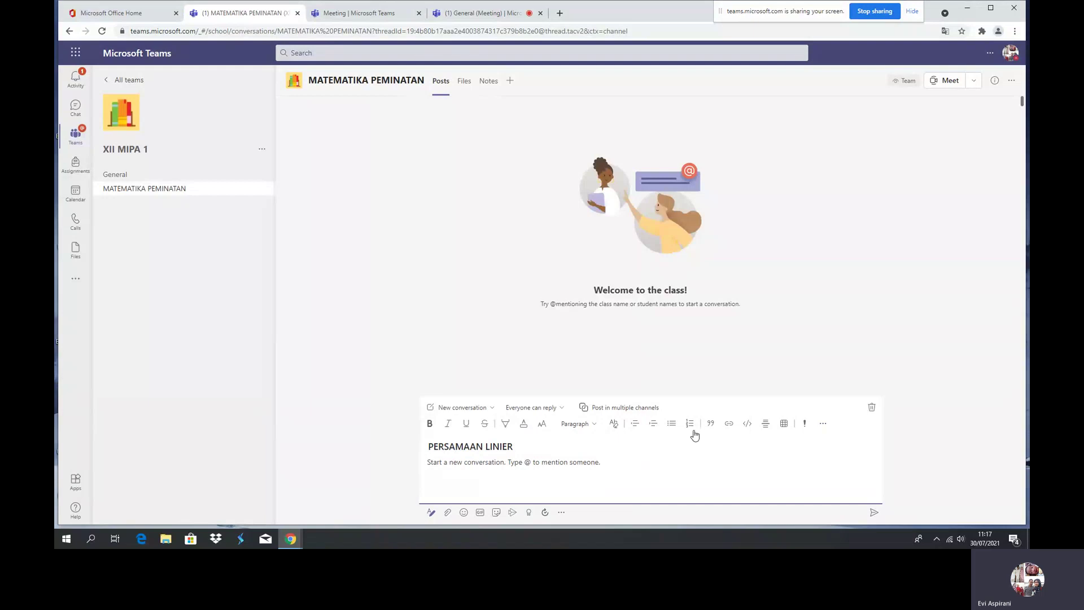
pyautogui.click(729, 426)
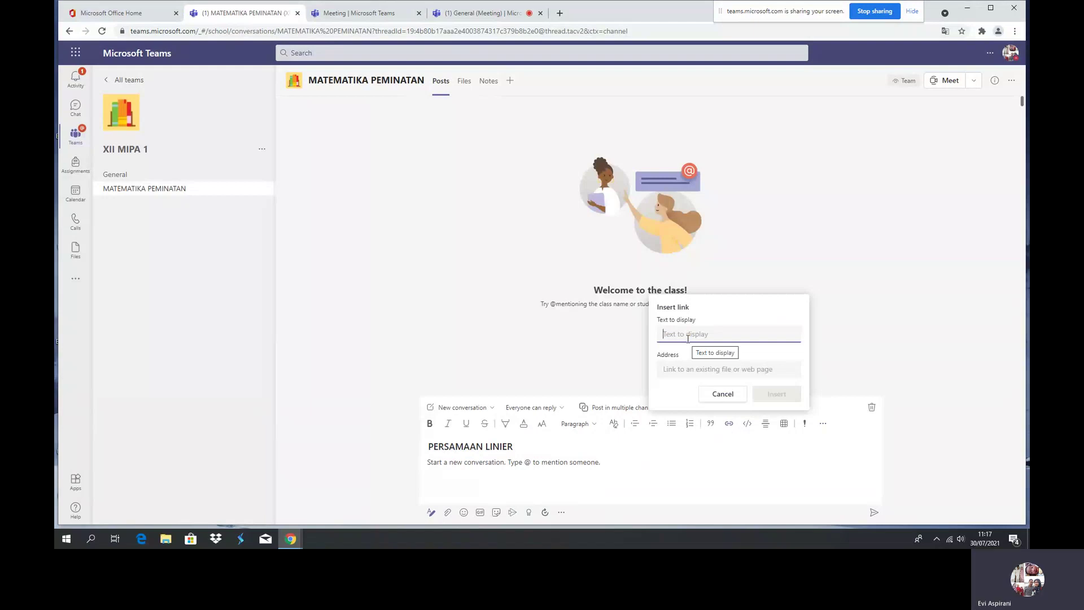
pyautogui.write('PERSAMAAN LINIER')
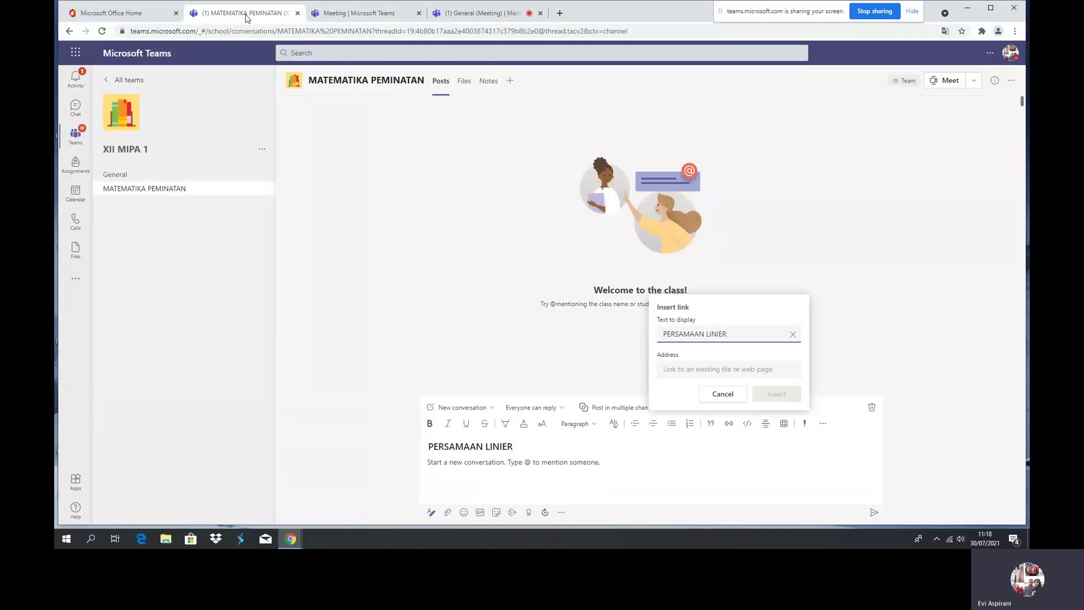
# Step: Switch to Office 365, open Microsoft Forms, and copy the recent Teks Prosedur form
pyautogui.click(148, 17)
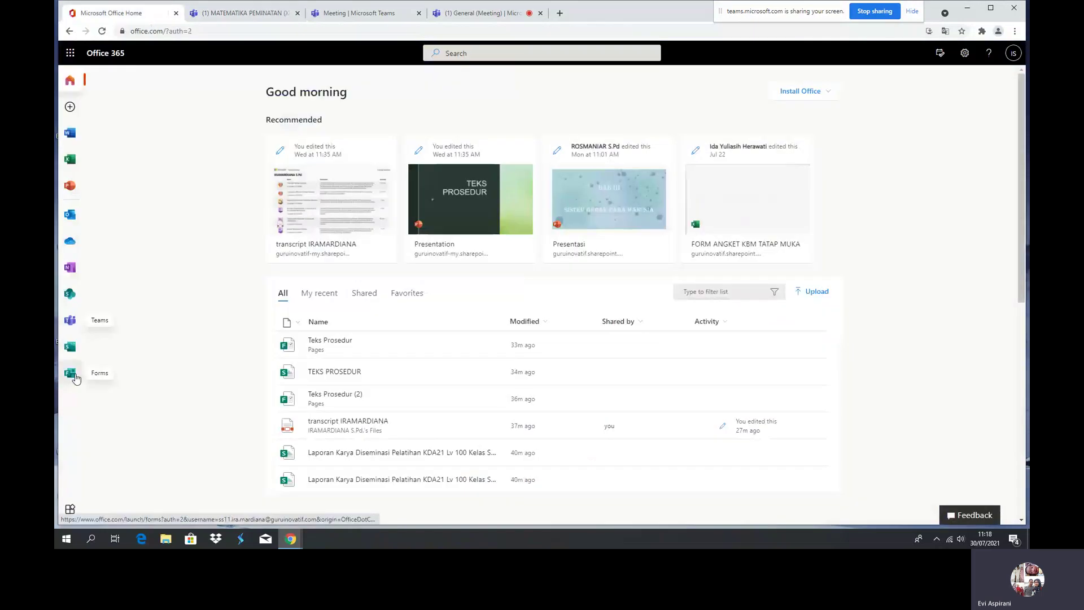
pyautogui.click(75, 375)
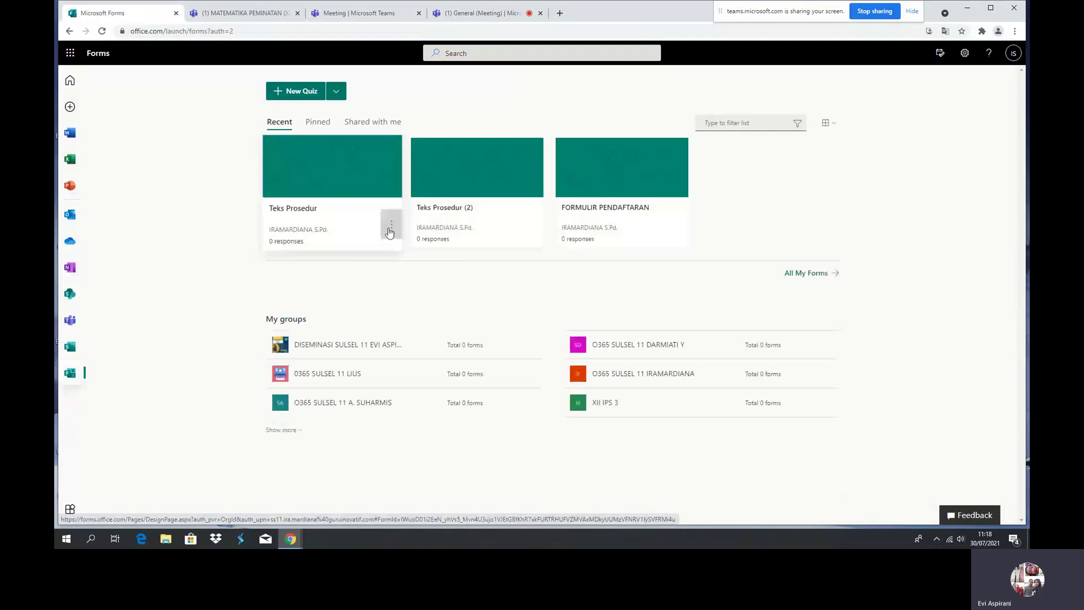
pyautogui.click(388, 224)
pyautogui.click(291, 273)
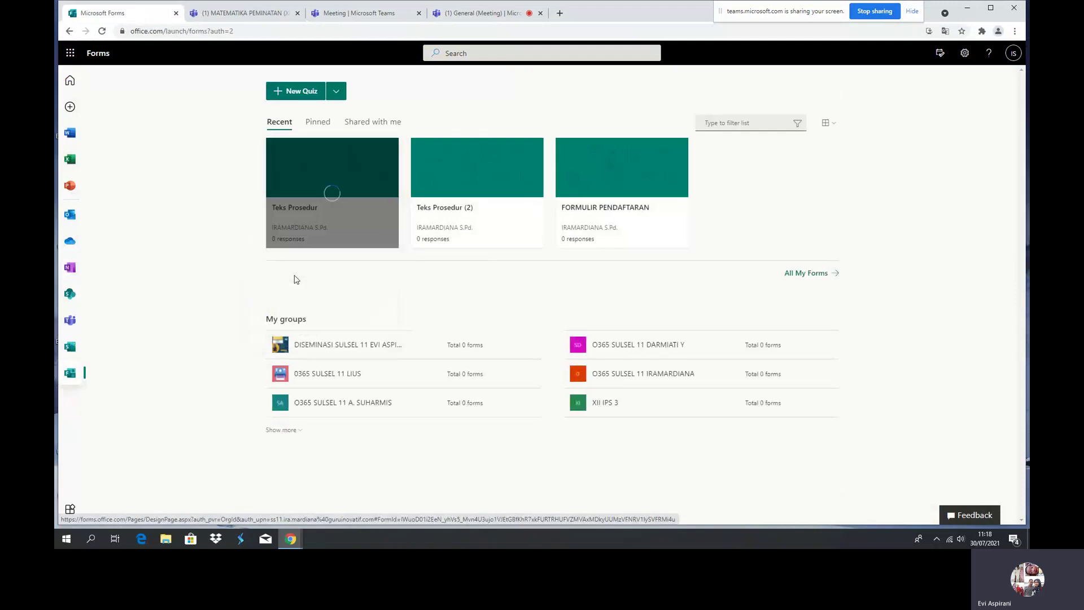
# Step: Return to the link being inserted in Microsoft Teams and try to paste the form's address
pyautogui.click(351, 17)
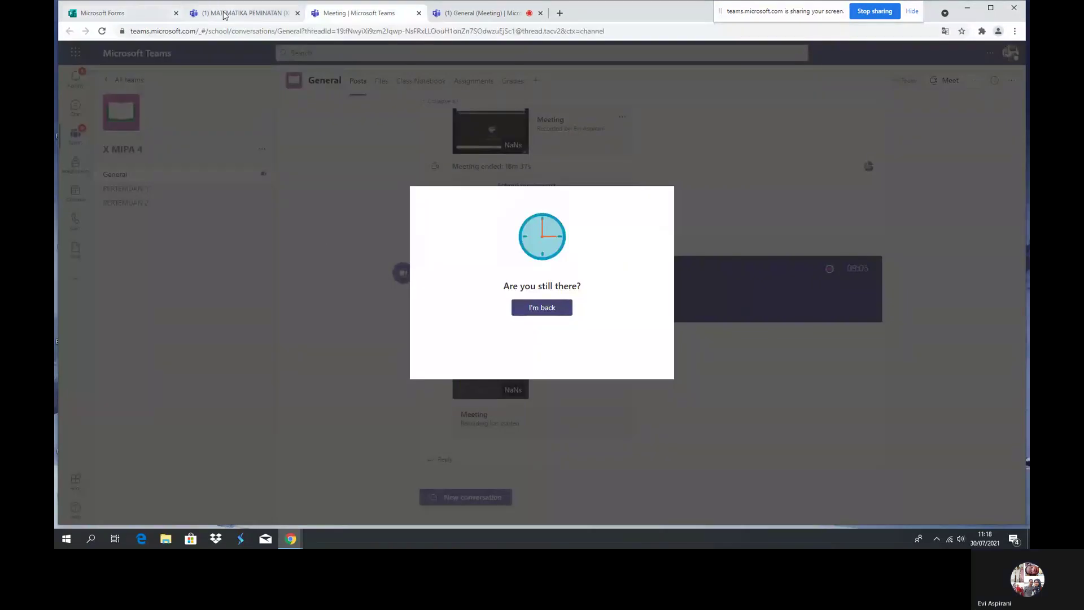
pyautogui.click(243, 12)
pyautogui.click(700, 370)
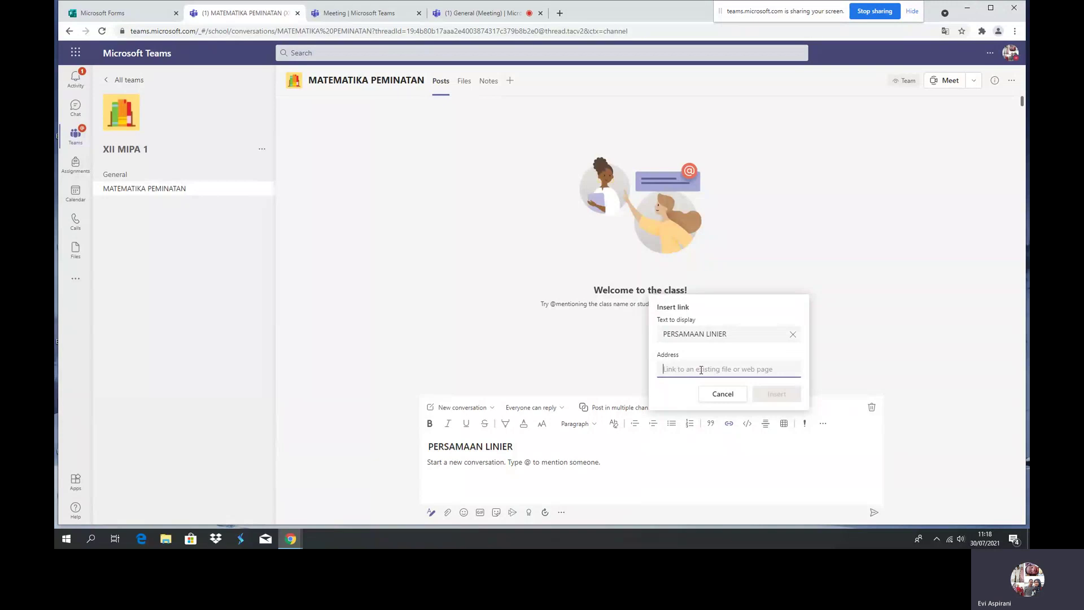
pyautogui.rightClick(701, 371)
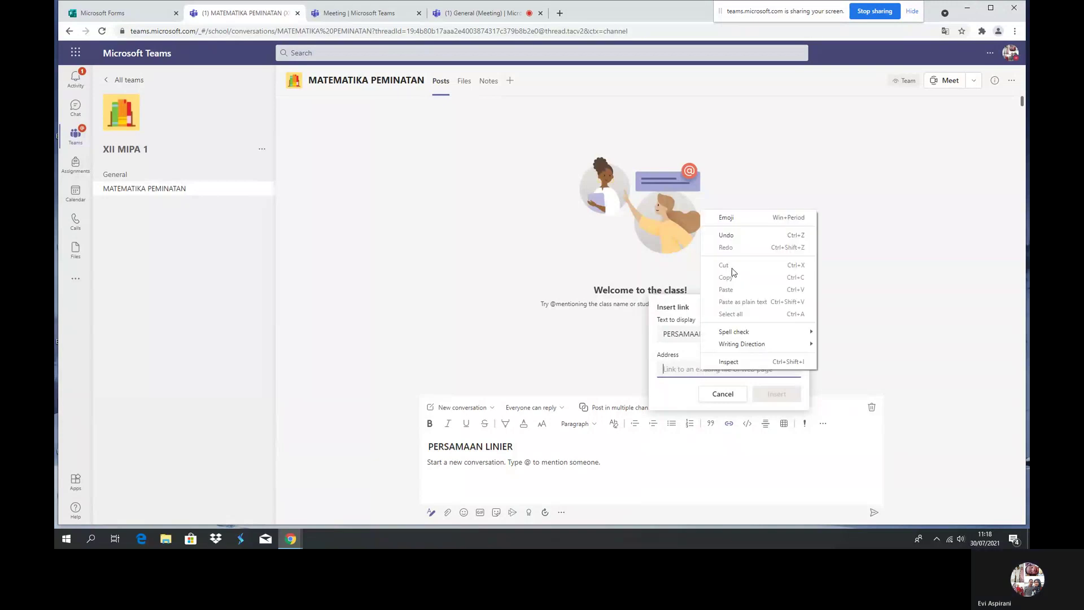
pyautogui.click(681, 371)
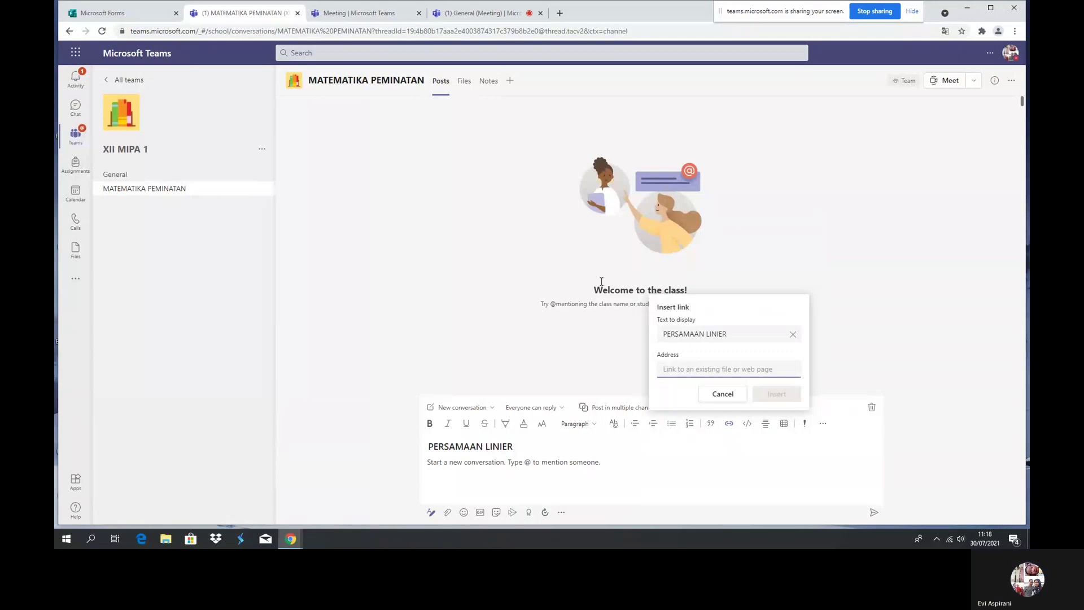
# Step: Go back to Microsoft Forms, open the Teks Prosedur form, and copy its response link from the sharing options
pyautogui.click(158, 15)
pyautogui.click(388, 250)
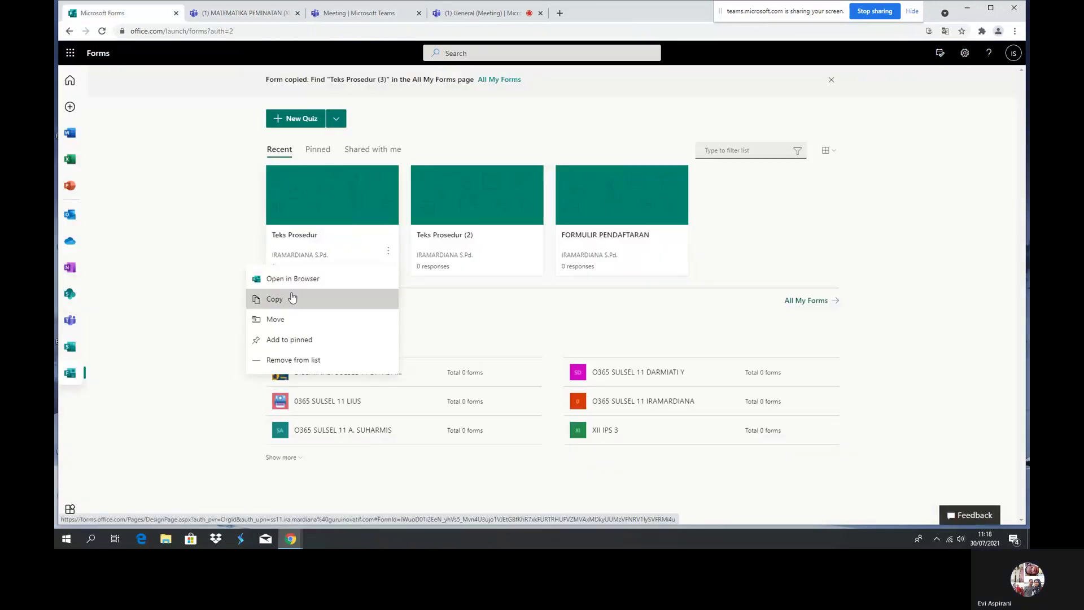
pyautogui.click(245, 300)
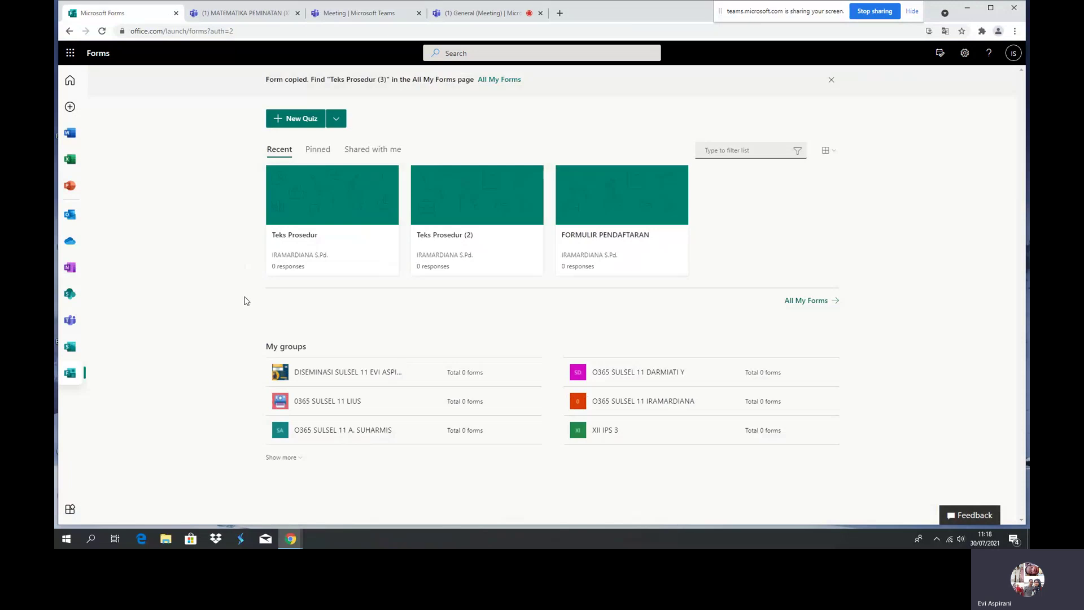
pyautogui.click(337, 209)
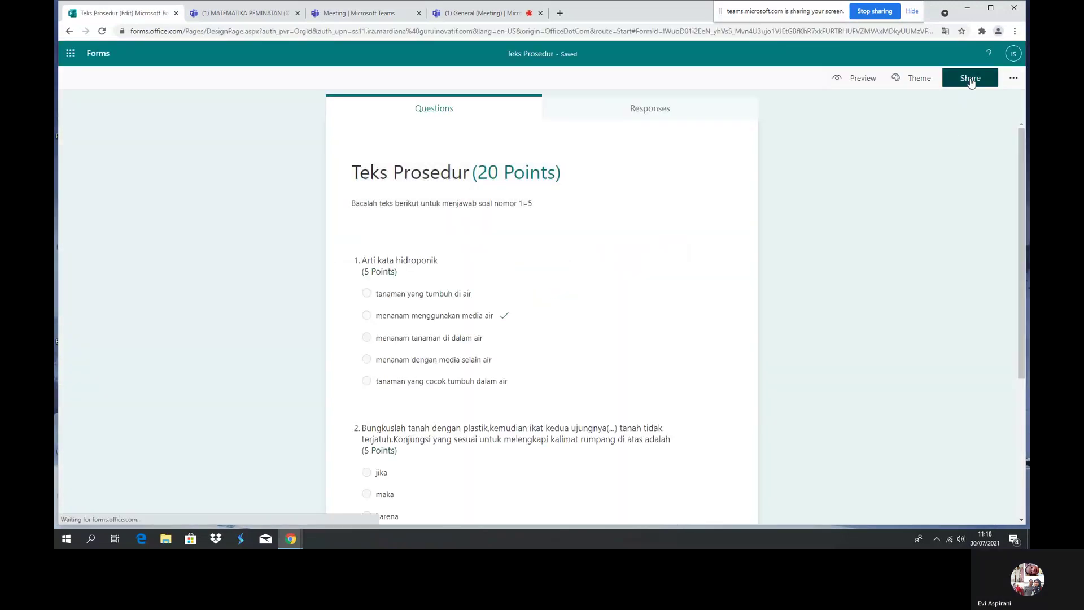
pyautogui.click(970, 80)
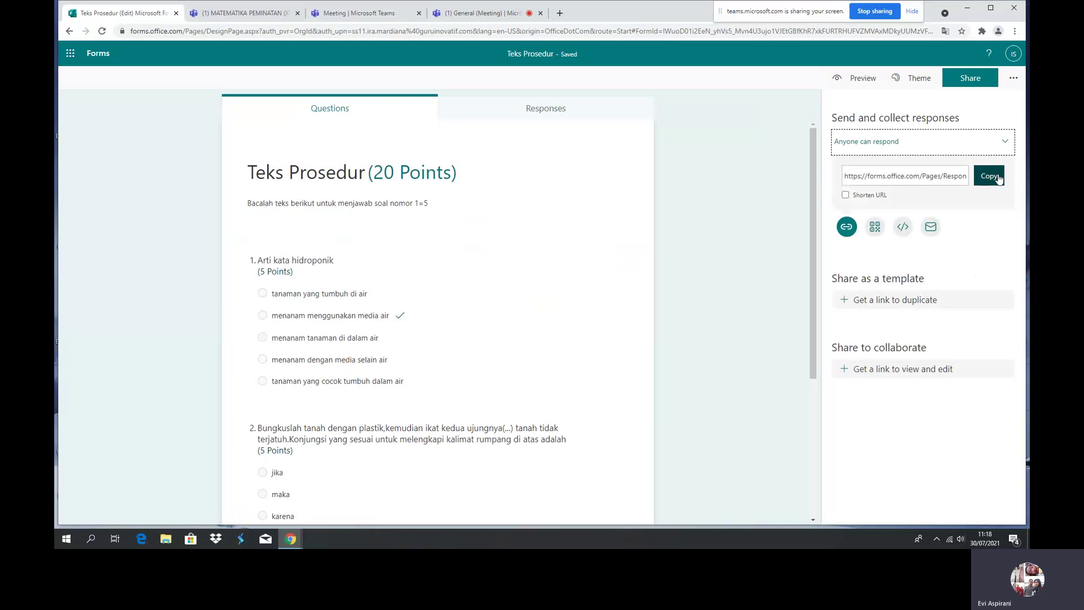
# Step: Back in Microsoft Teams, paste the form's response link as the address and insert the link into the post
pyautogui.hotkey('ctrl', 'Tab')
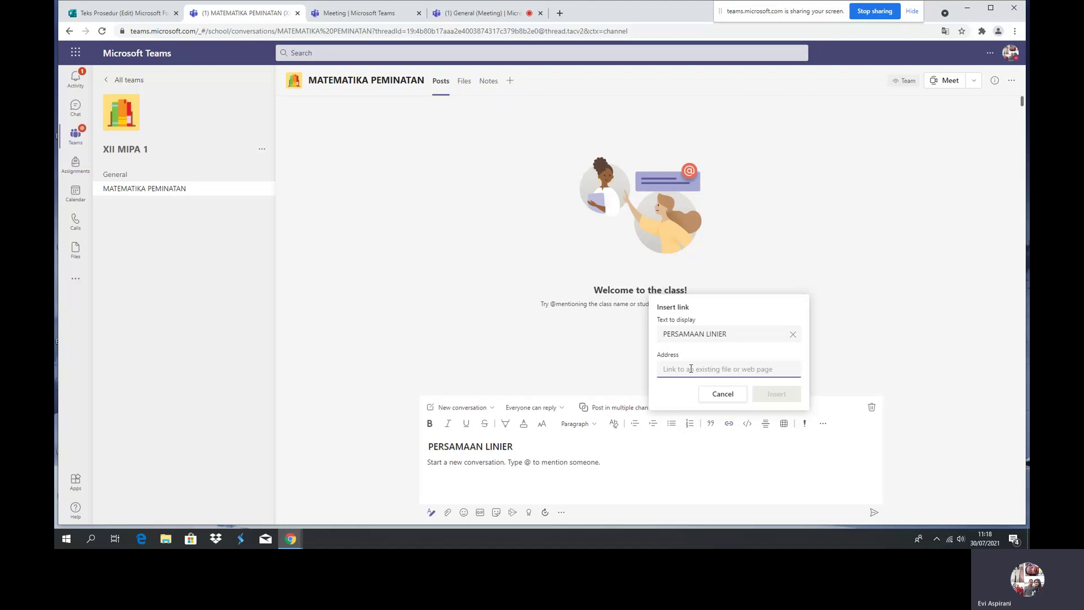
pyautogui.hotkey('ctrl', 'v')
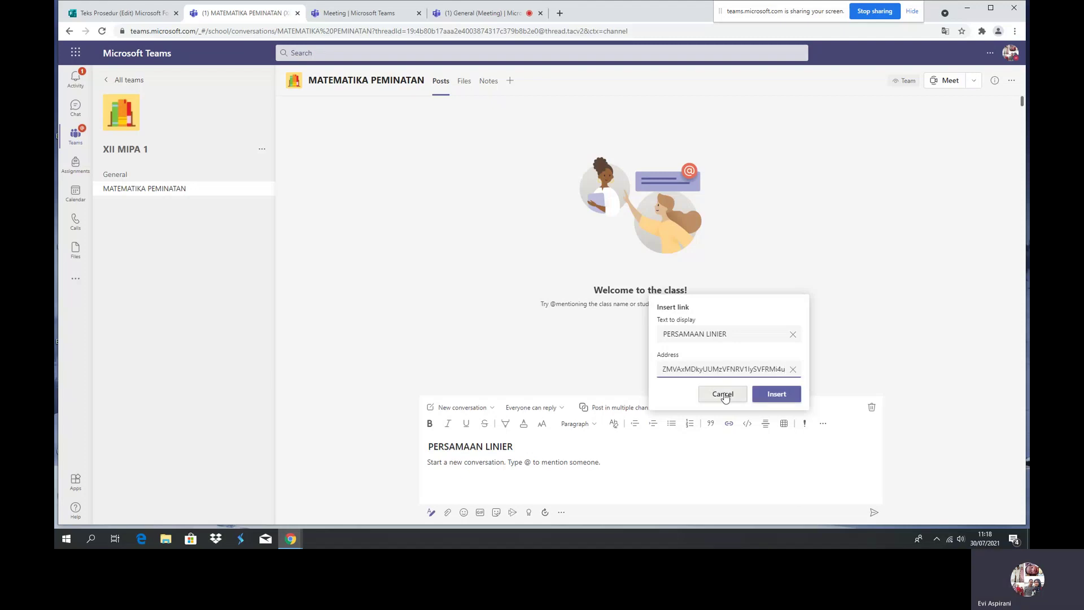
pyautogui.click(776, 394)
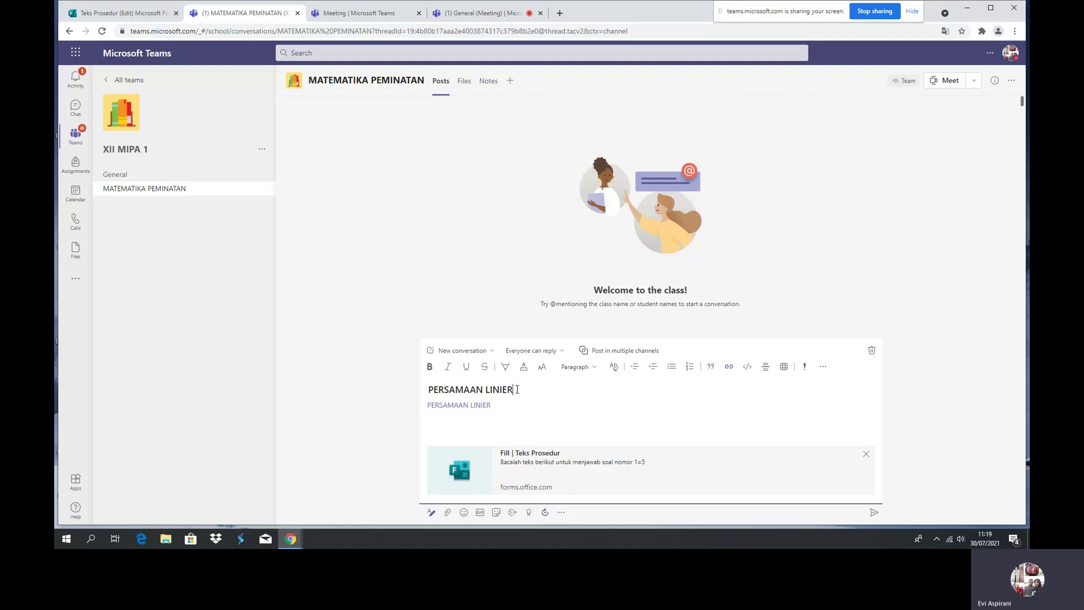
# Step: Add an empty line above the PERSAMAAN LINIER link and open the code snippet editor there
pyautogui.click(431, 407)
pyautogui.press('Return')
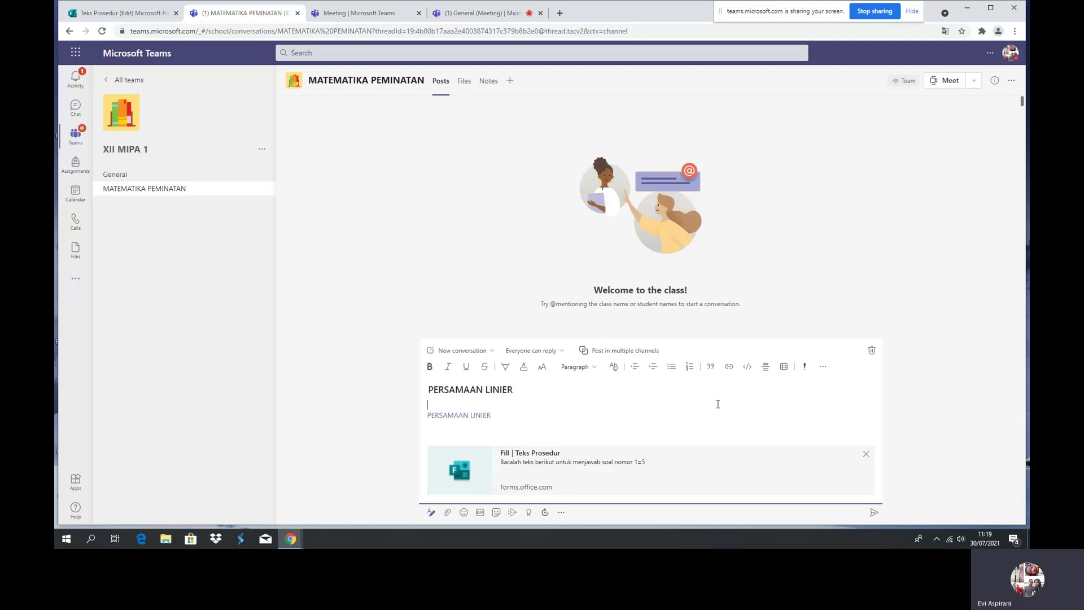
pyautogui.click(748, 366)
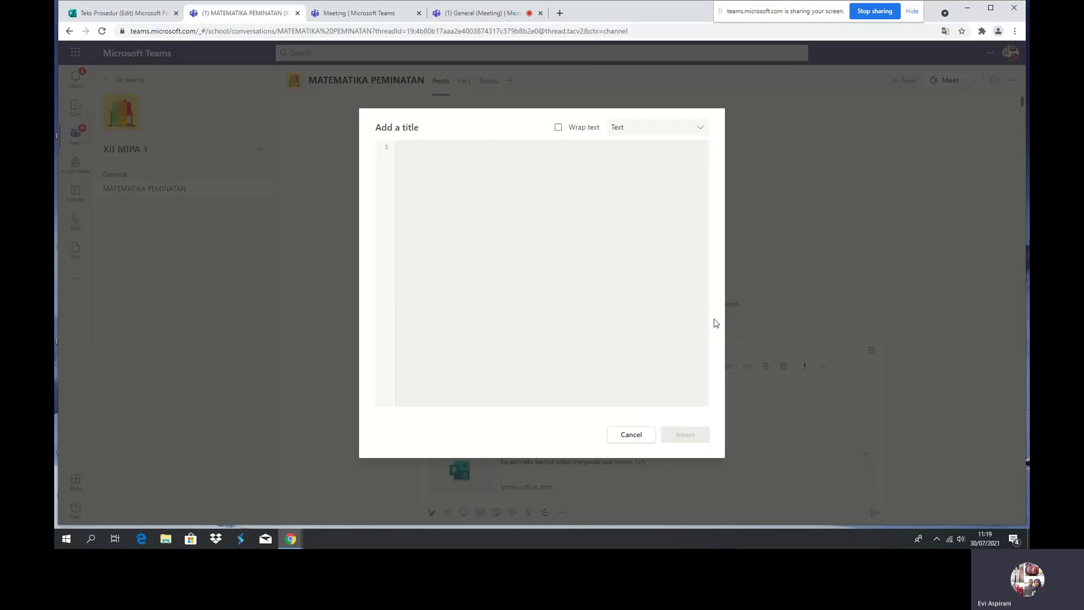